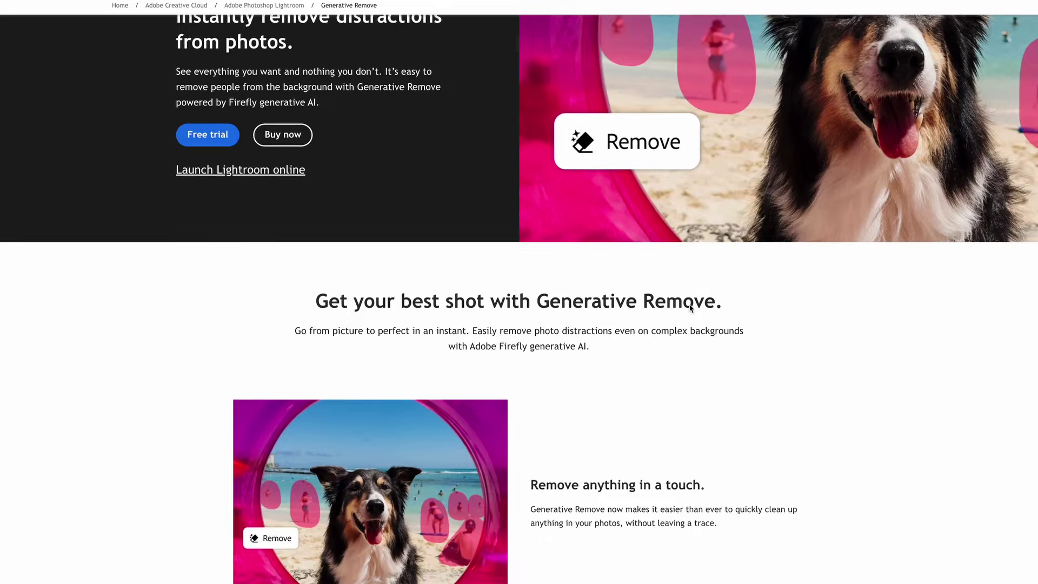
scroll(690, 307, down, 3)
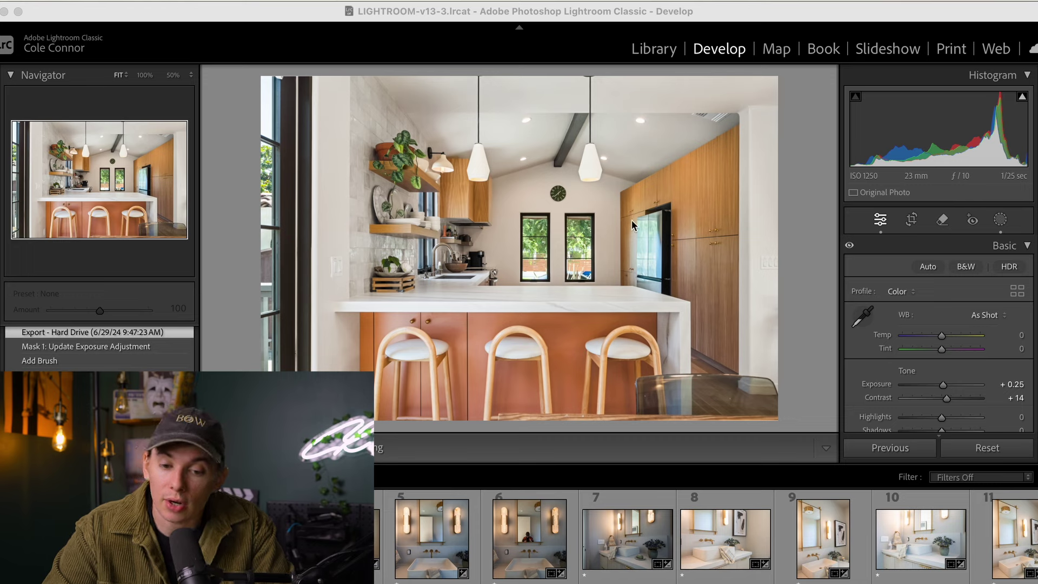
Open the Remove tool on the kitchen photo in the Develop module.
click(941, 220)
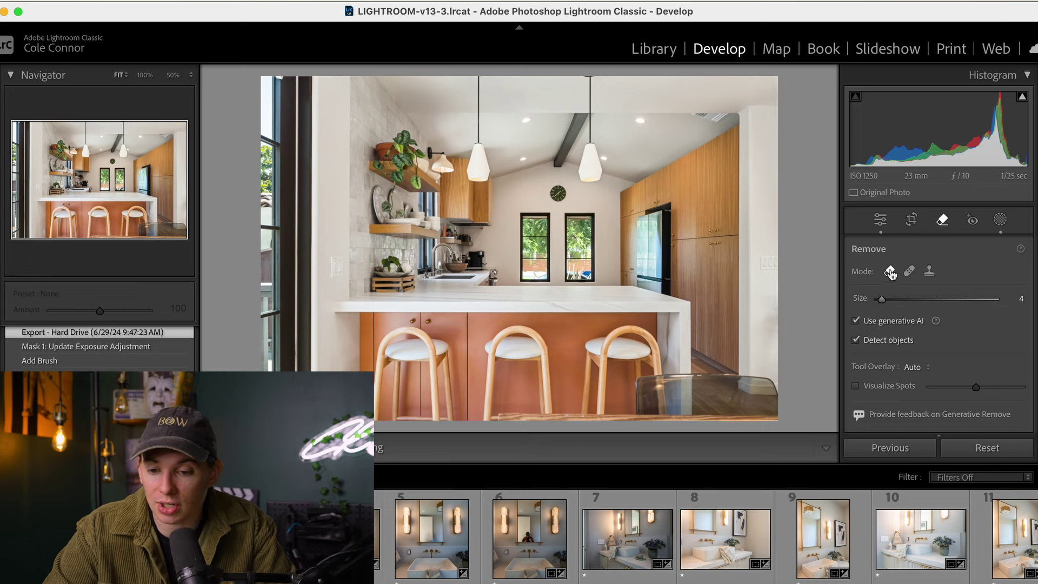
Try Heal briefly, then return to generative Remove mode and enlarge the brush to size 17.
click(910, 271)
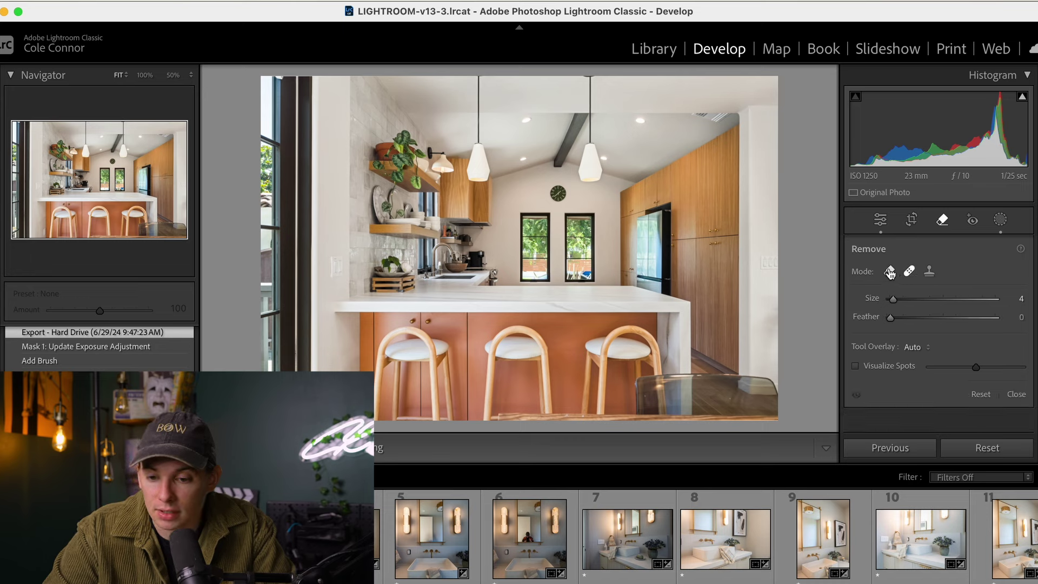
click(890, 272)
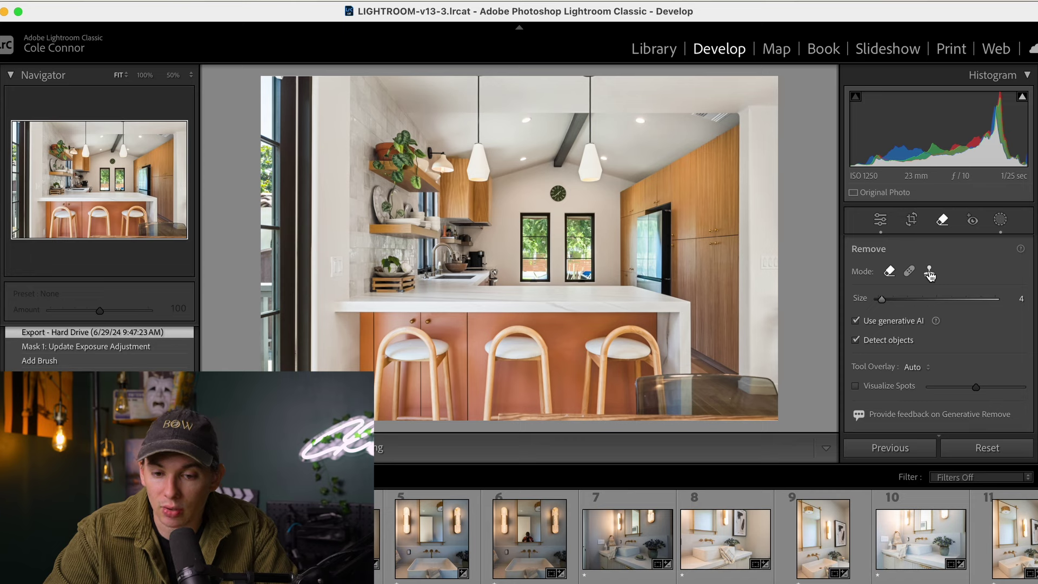
scroll(908, 319, down, 2)
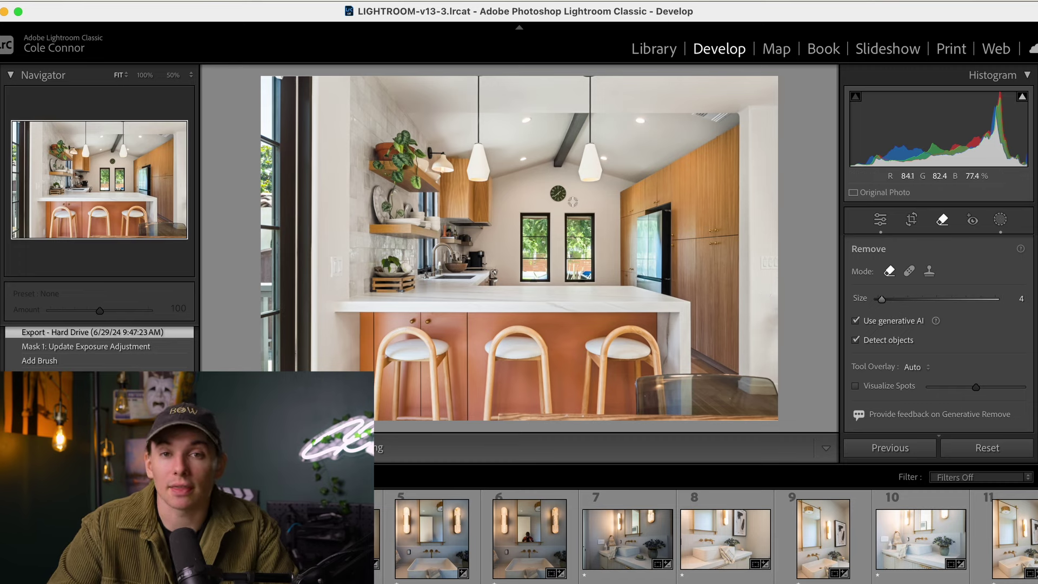
scroll(572, 201, up, 5)
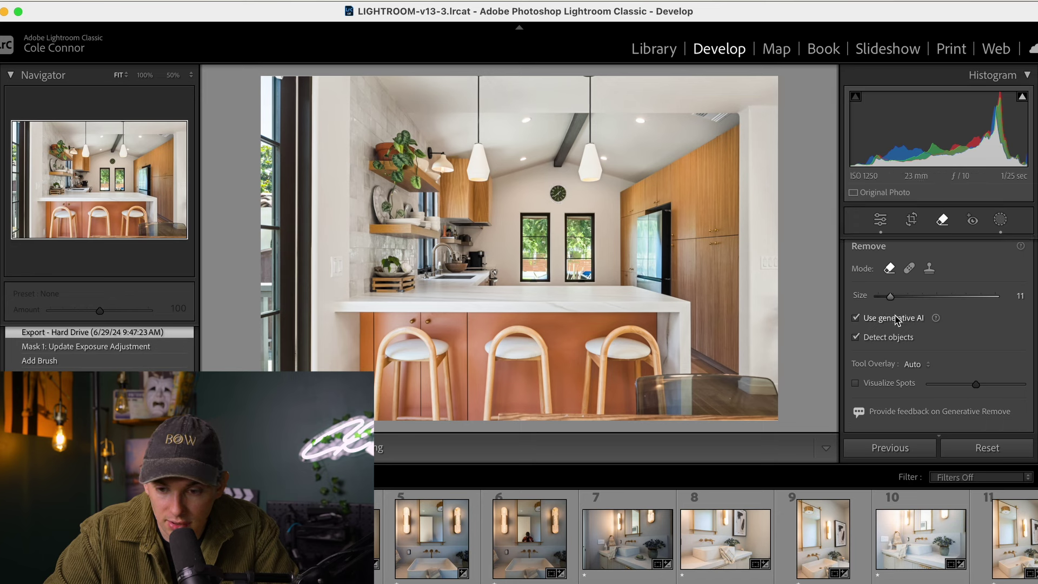
scroll(895, 319, down, 2)
drag(890, 268, 896, 272)
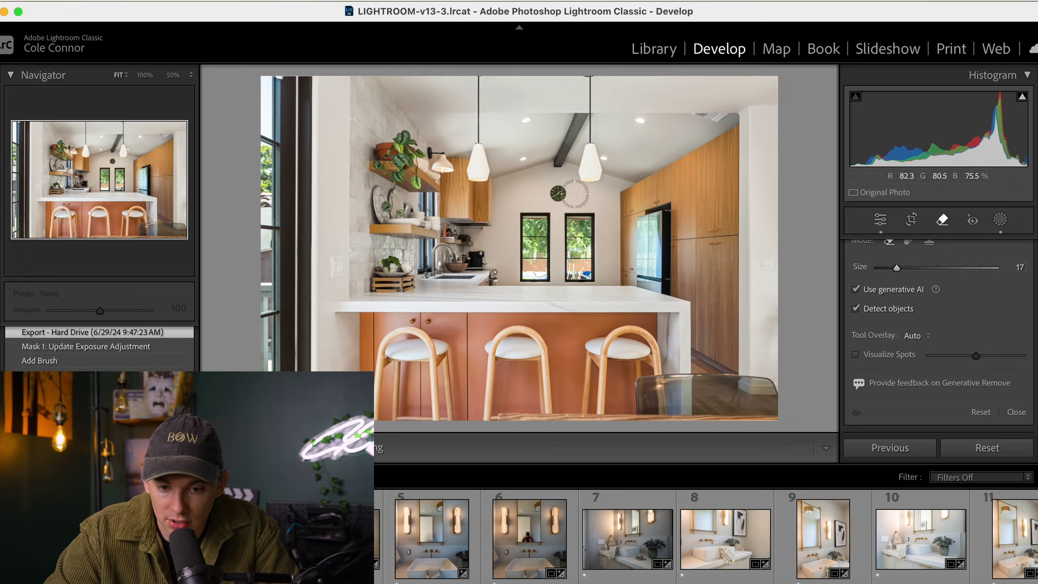
Mask the red wall clock, trim the mask with Subtract at brush size 7, and erase it generatively.
click(559, 194)
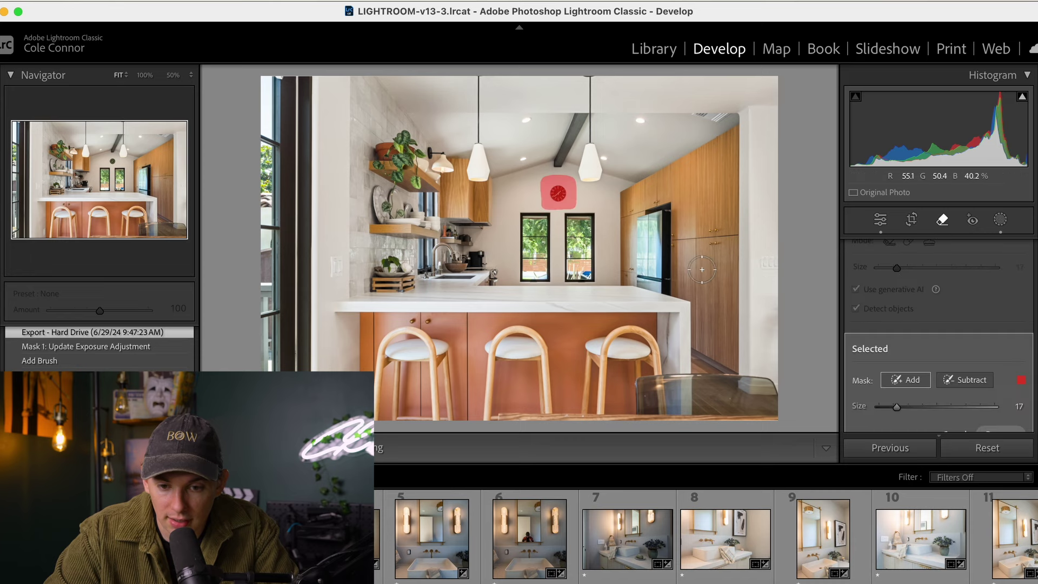
scroll(930, 357, down, 2)
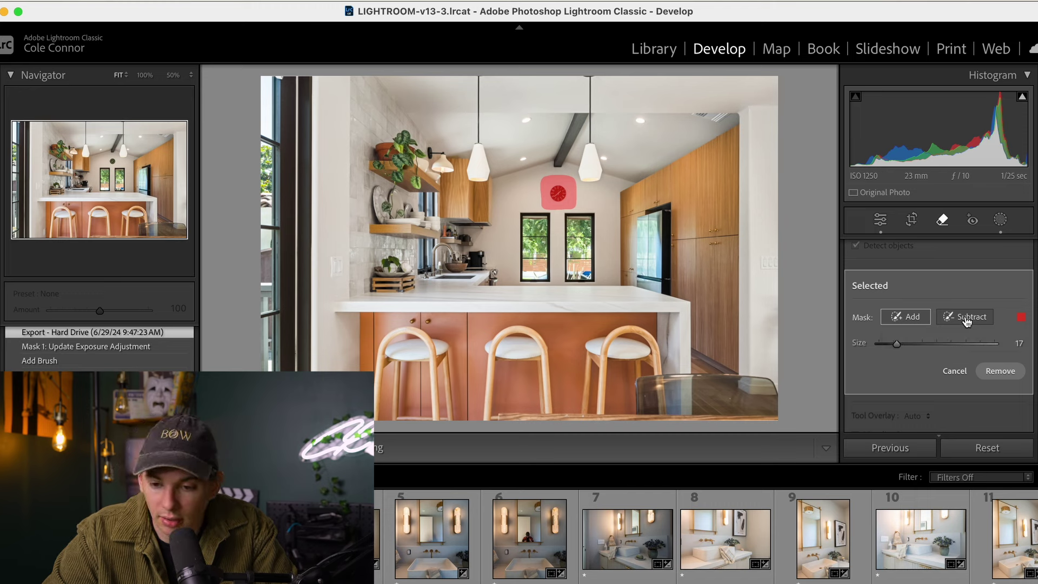
click(968, 322)
mouse_move(578, 172)
mouse_down()
mouse_move(542, 171)
mouse_move(529, 204)
mouse_move(544, 215)
mouse_move(558, 198)
mouse_up()
click(908, 318)
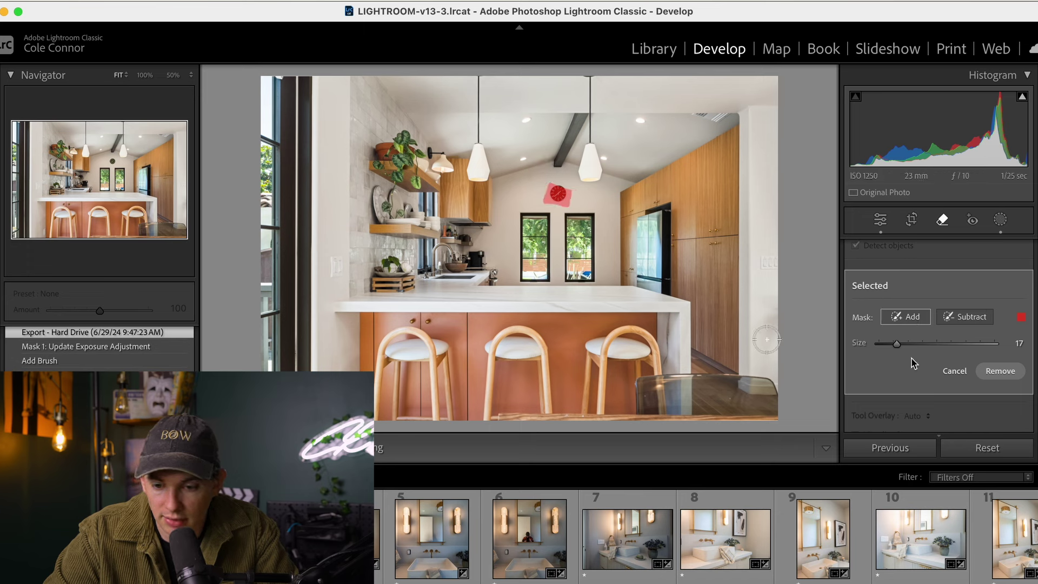
drag(901, 346, 890, 346)
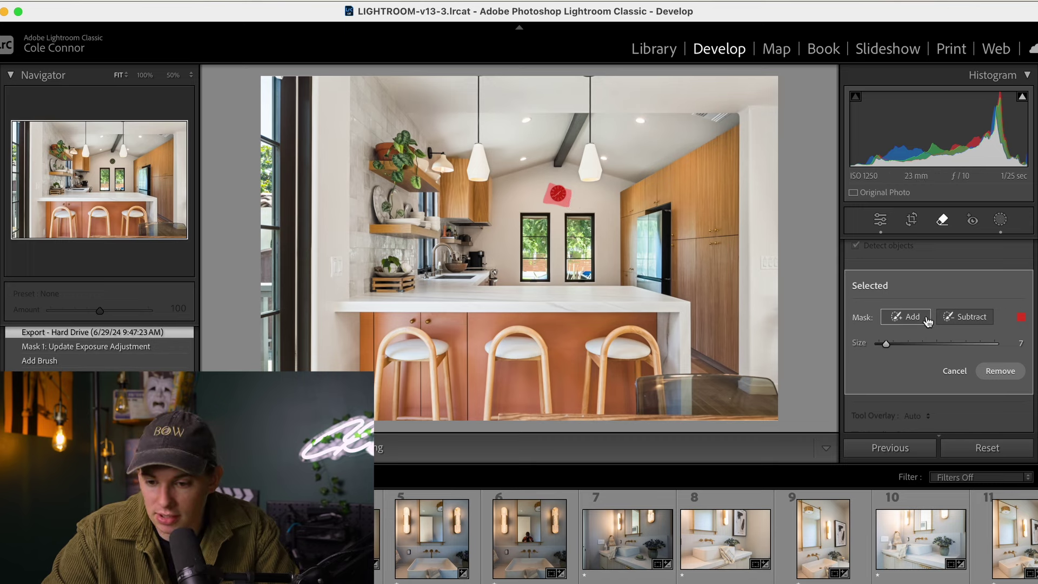
click(1004, 375)
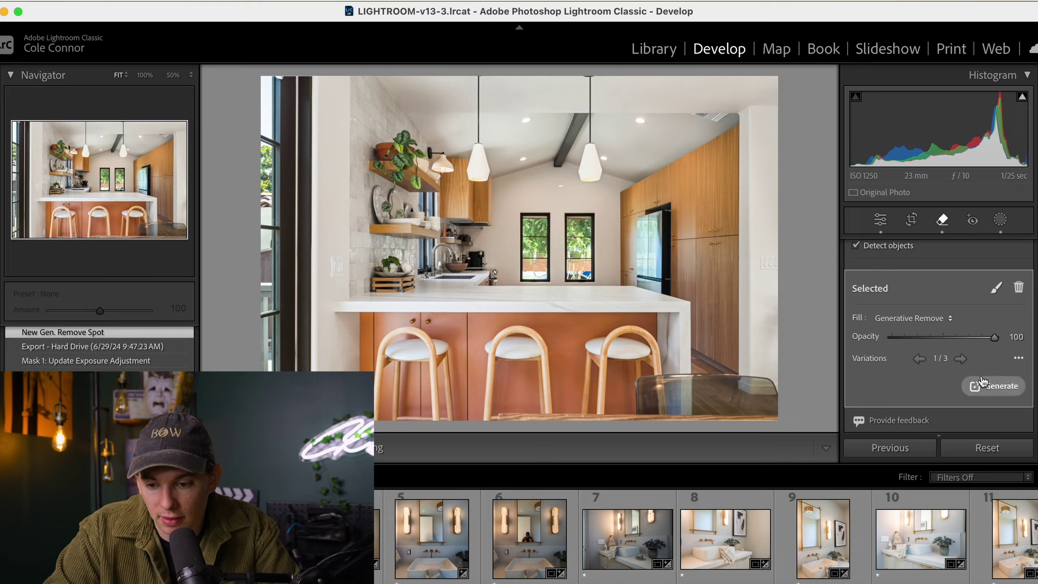
Switch the clock removal to variation 3 of 3, briefly comparing a plain Remove fill before undoing.
click(960, 359)
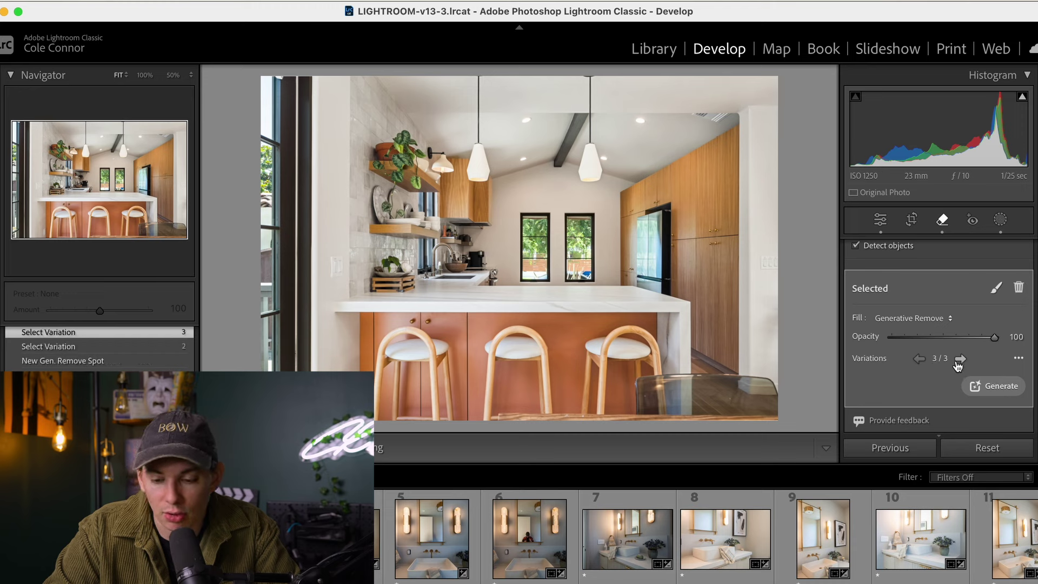
click(1020, 359)
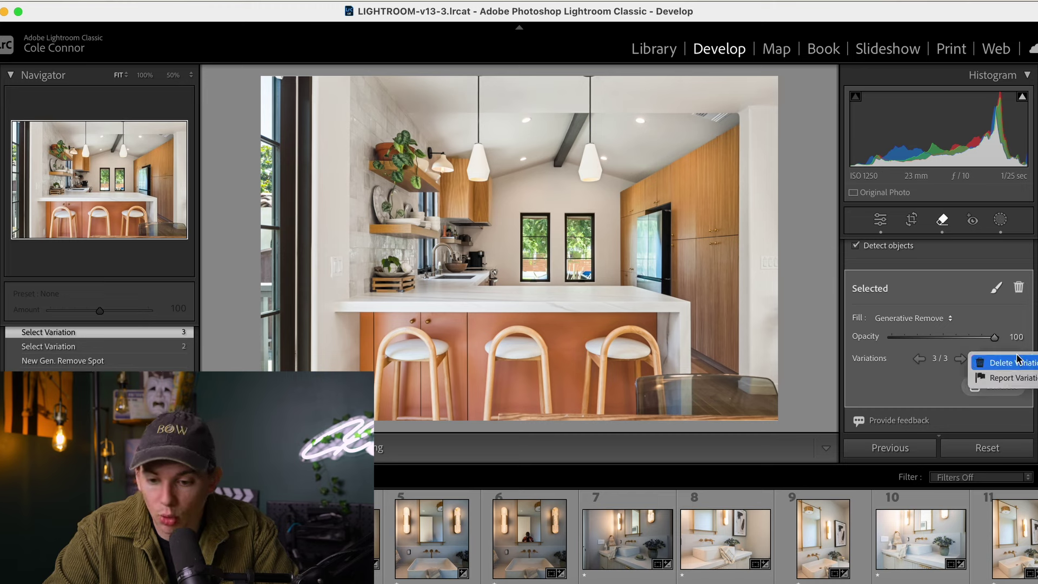
click(937, 321)
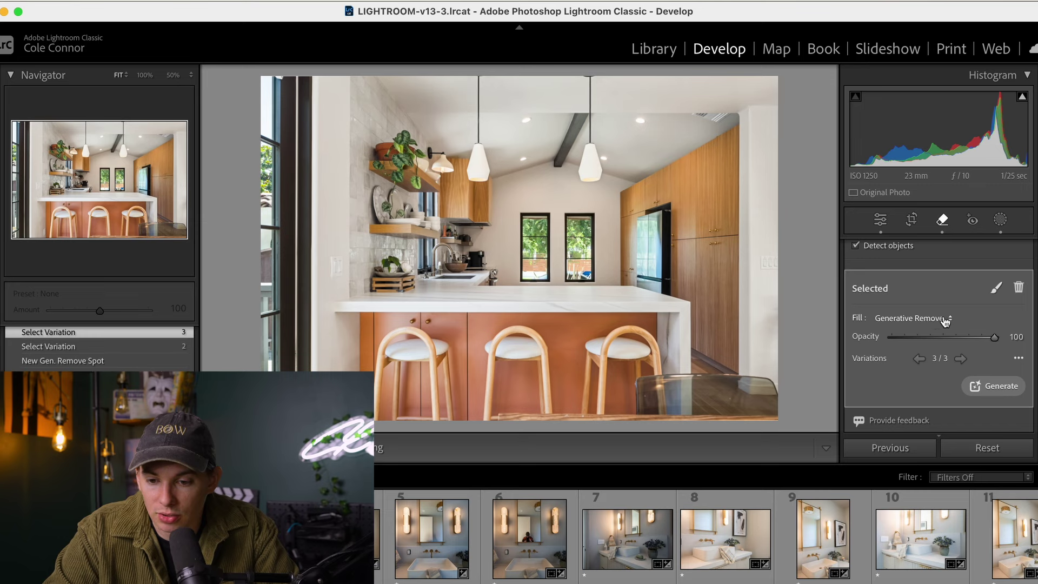
click(946, 320)
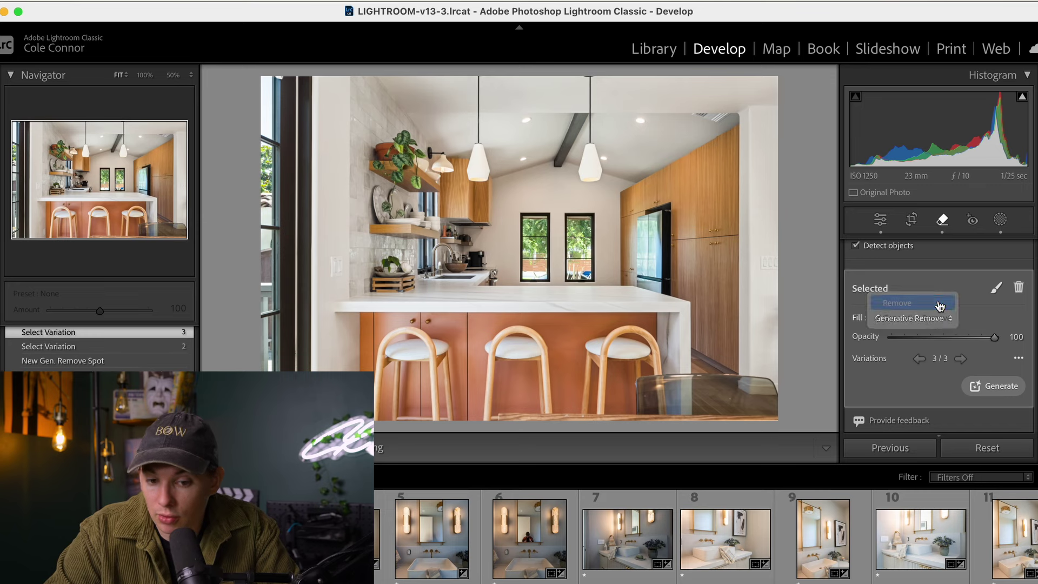
click(940, 305)
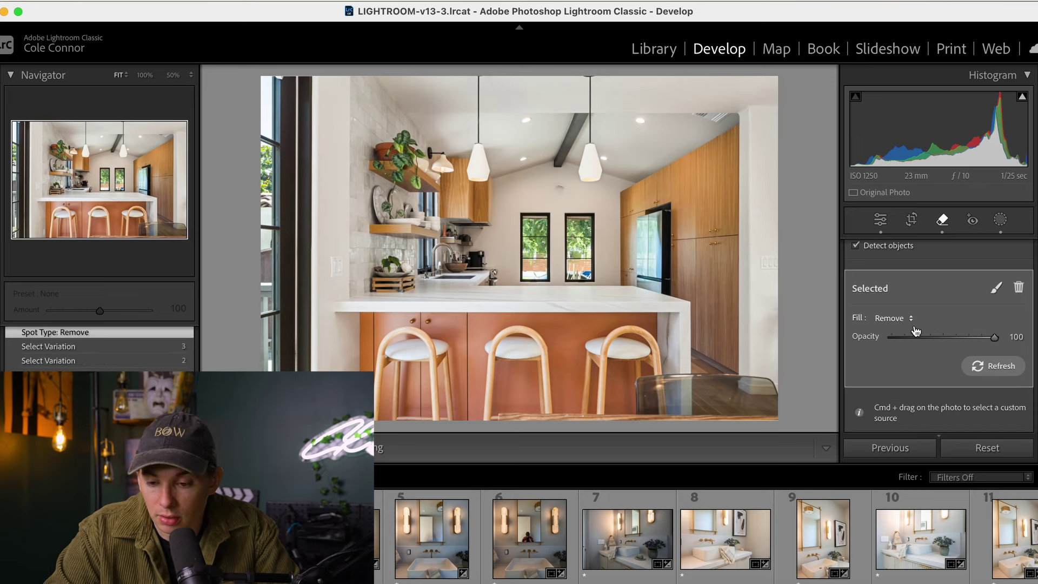
click(995, 369)
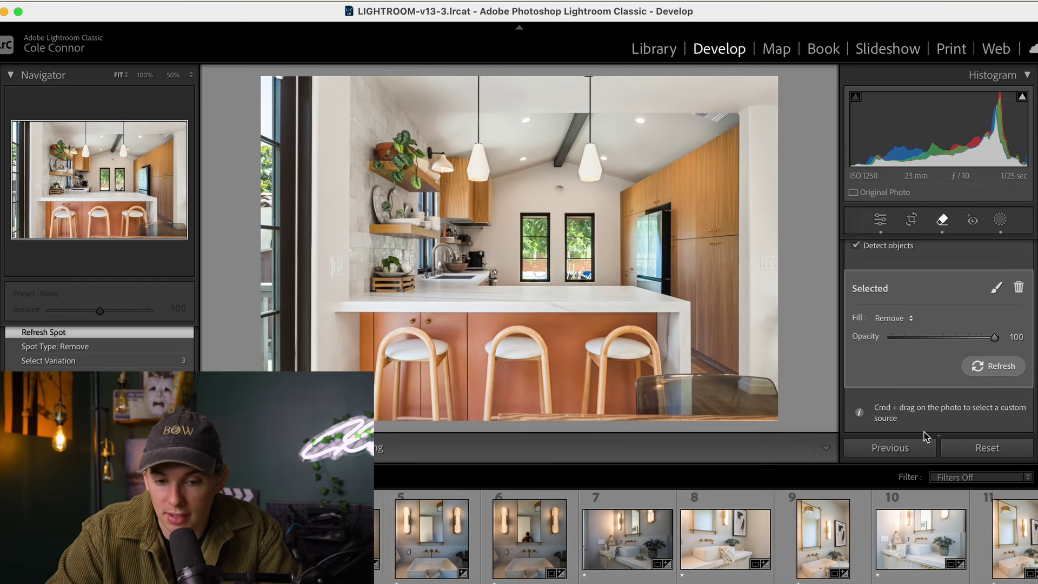
key(super+z)
key(super+z)
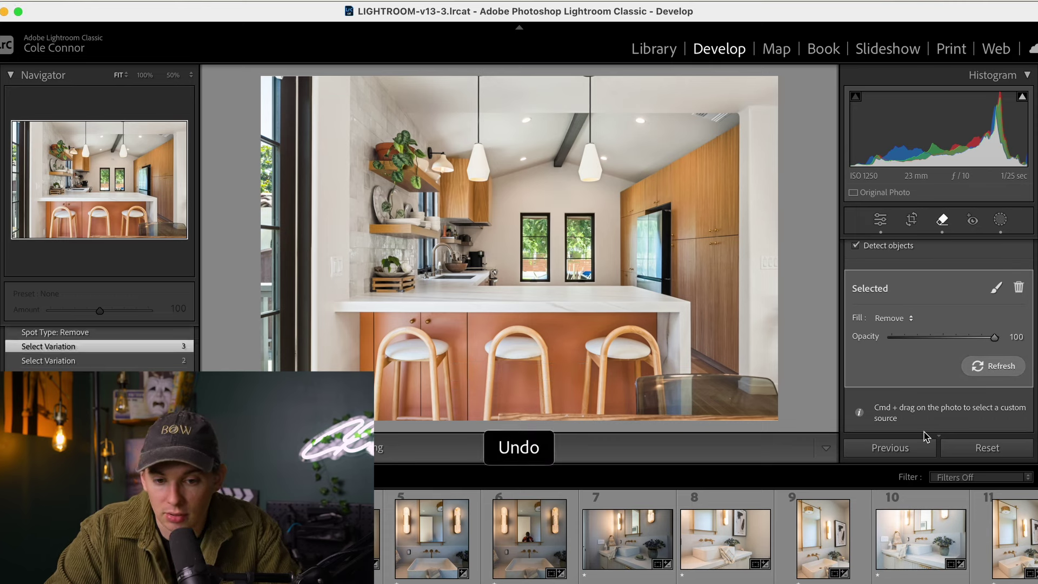
click(998, 289)
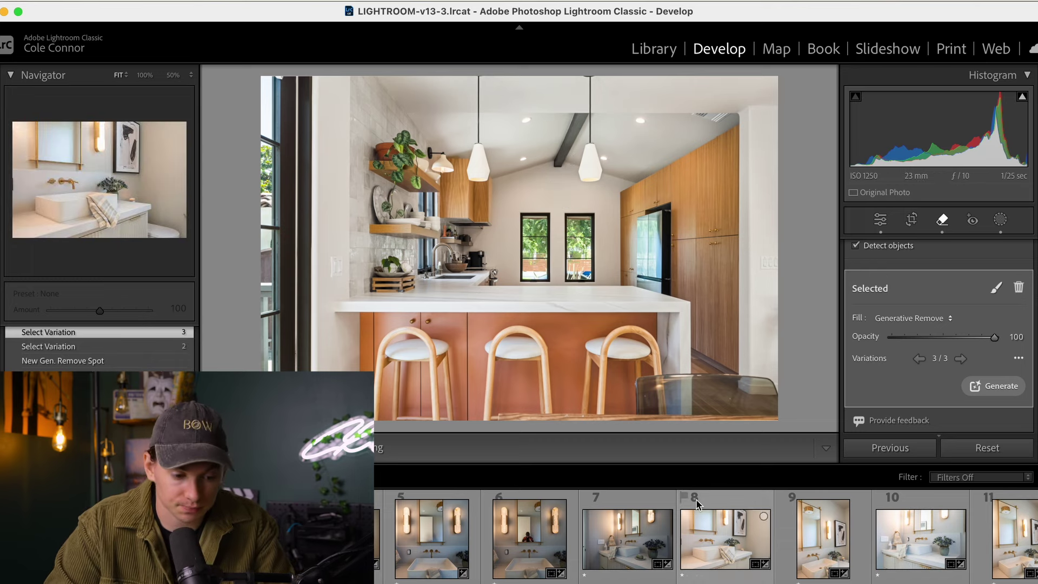
Open the bedroom photo, paint over the hexagon wall decor above the bed, and remove it generatively.
click(325, 536)
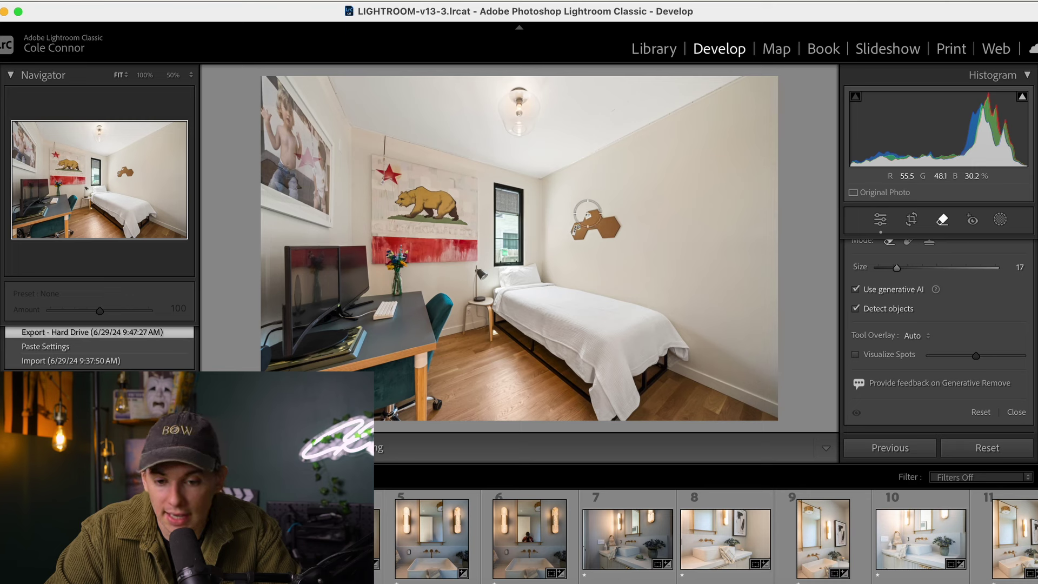
right_click(576, 230)
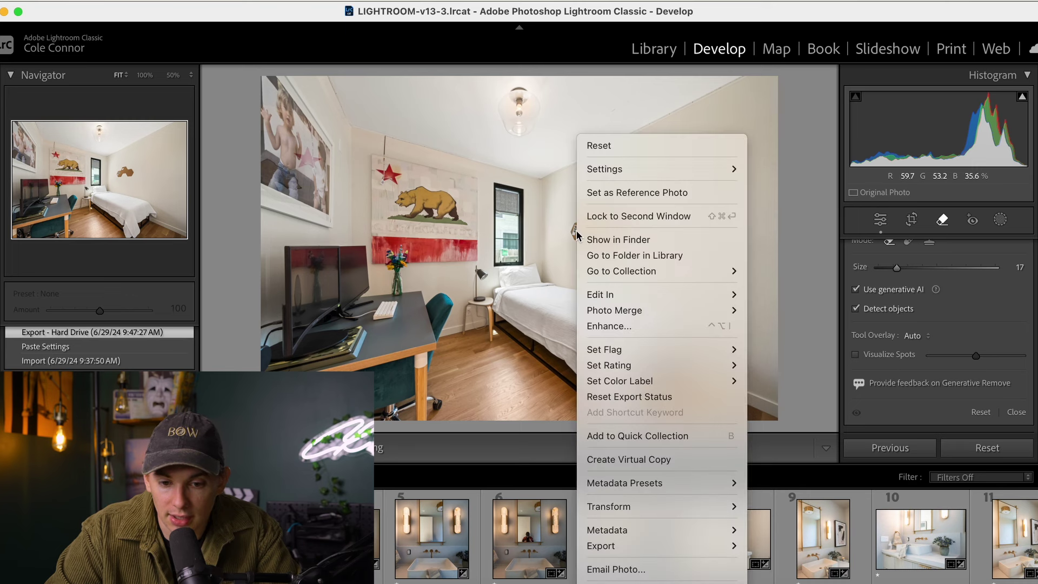
click(565, 232)
drag(567, 232, 614, 227)
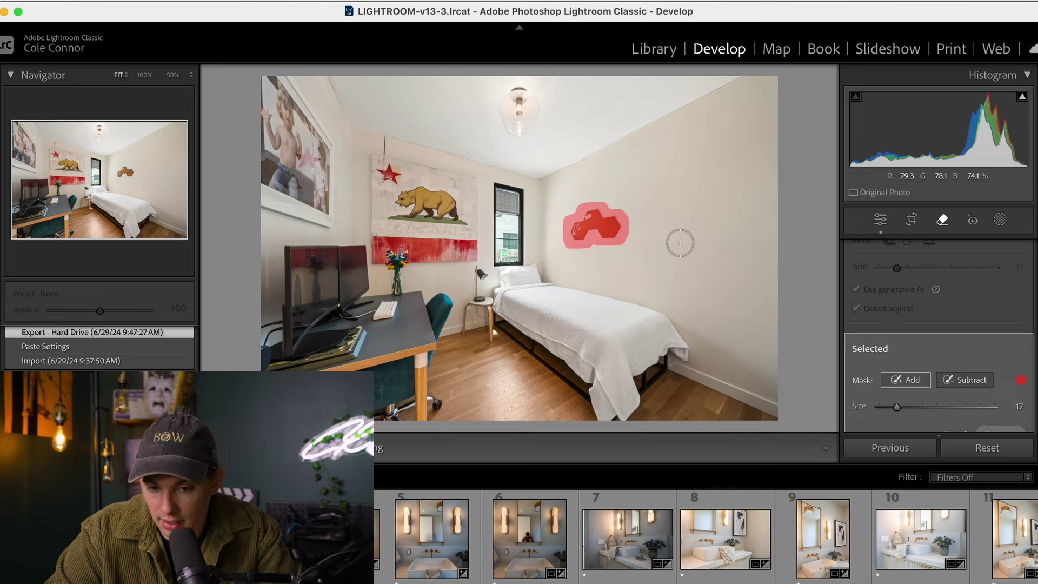
scroll(919, 319, down, 5)
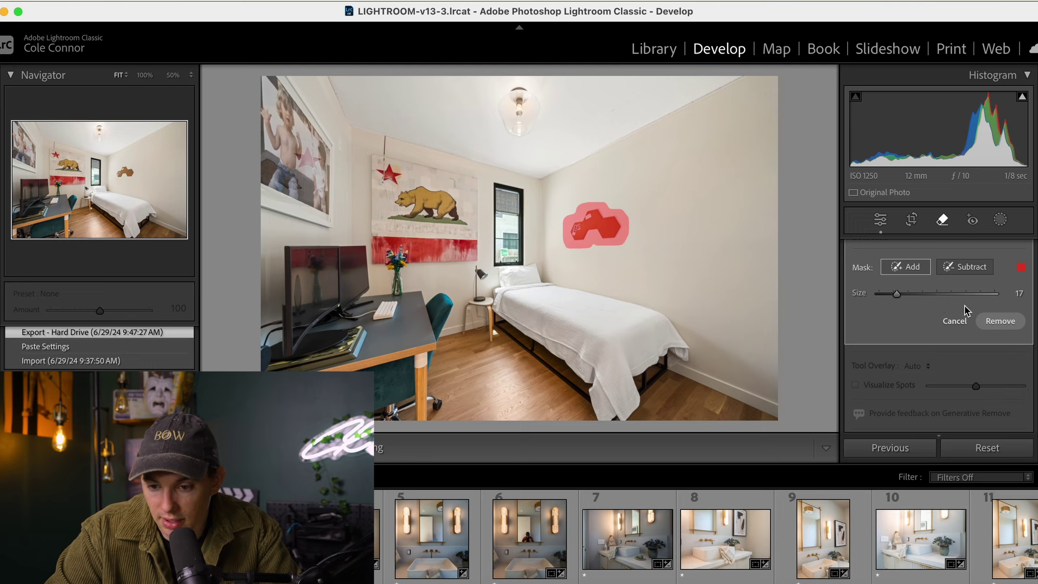
click(1007, 322)
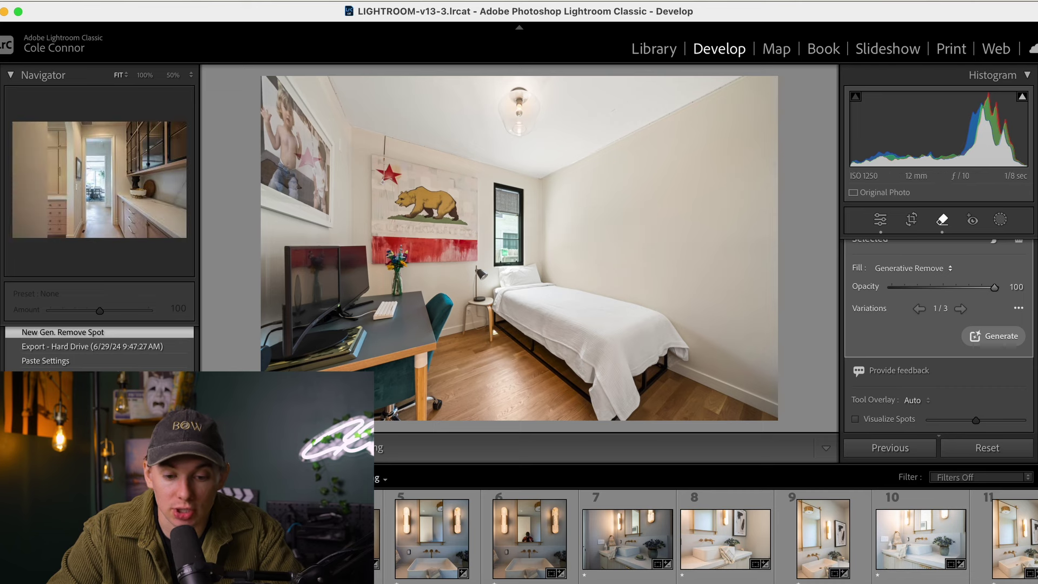
Open the bathroom vanity photo and generatively remove the man's reflection from the mirror.
click(335, 538)
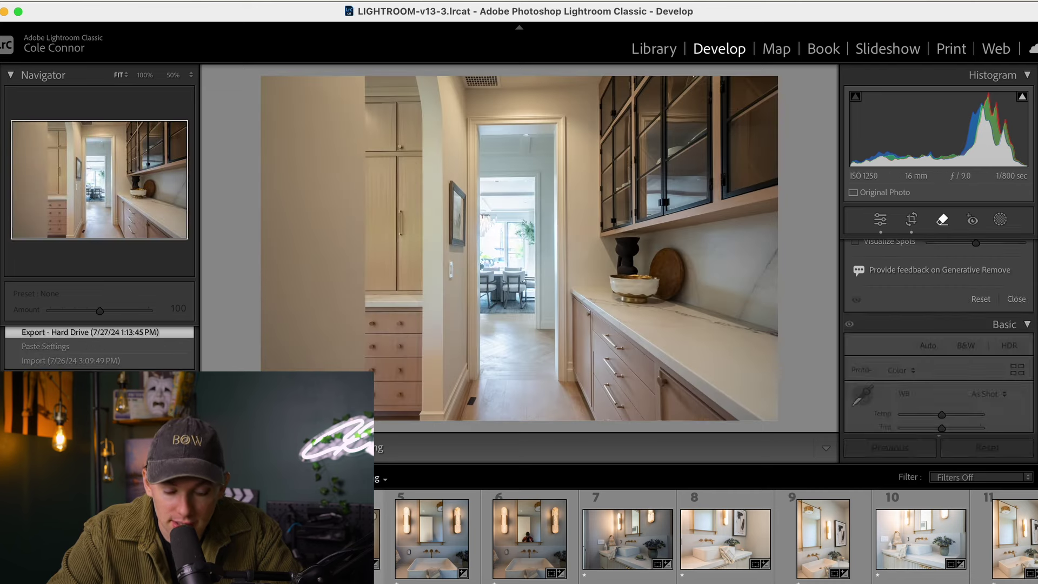
click(440, 553)
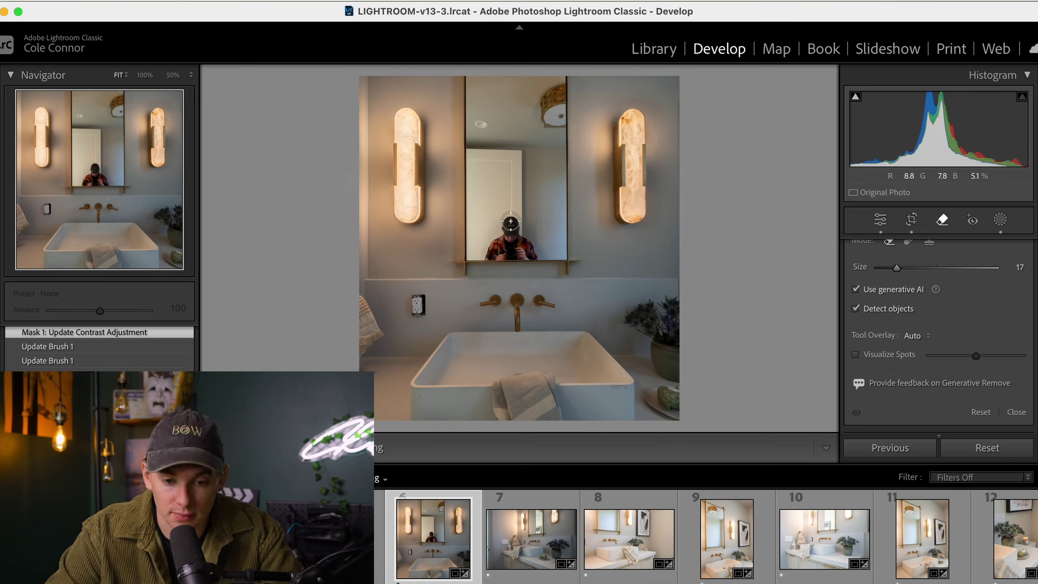
mouse_move(510, 223)
mouse_down()
mouse_move(504, 233)
mouse_move(522, 262)
mouse_move(532, 247)
mouse_move(515, 233)
mouse_move(511, 250)
mouse_up()
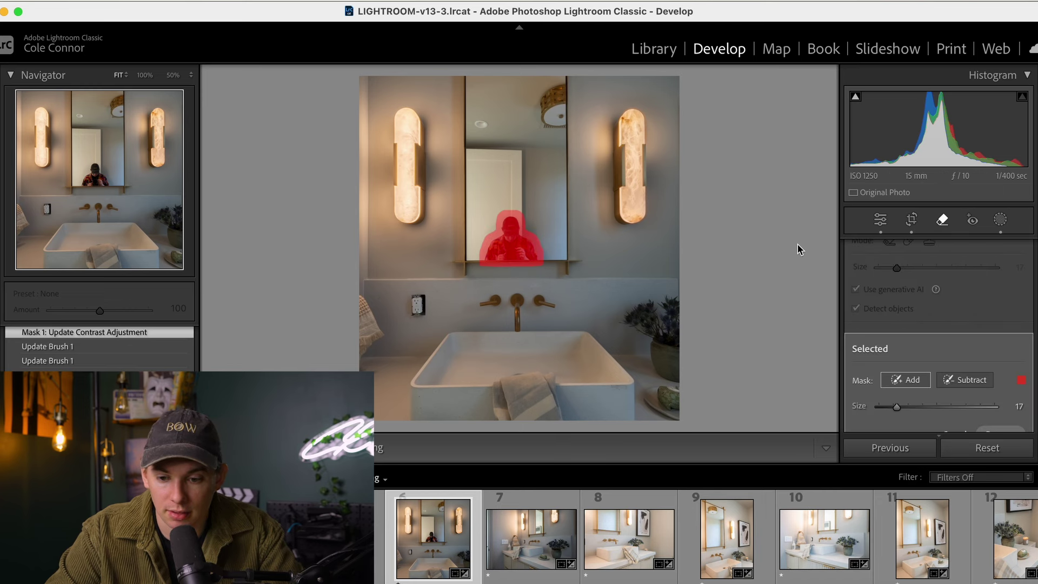
scroll(979, 395, down, 3)
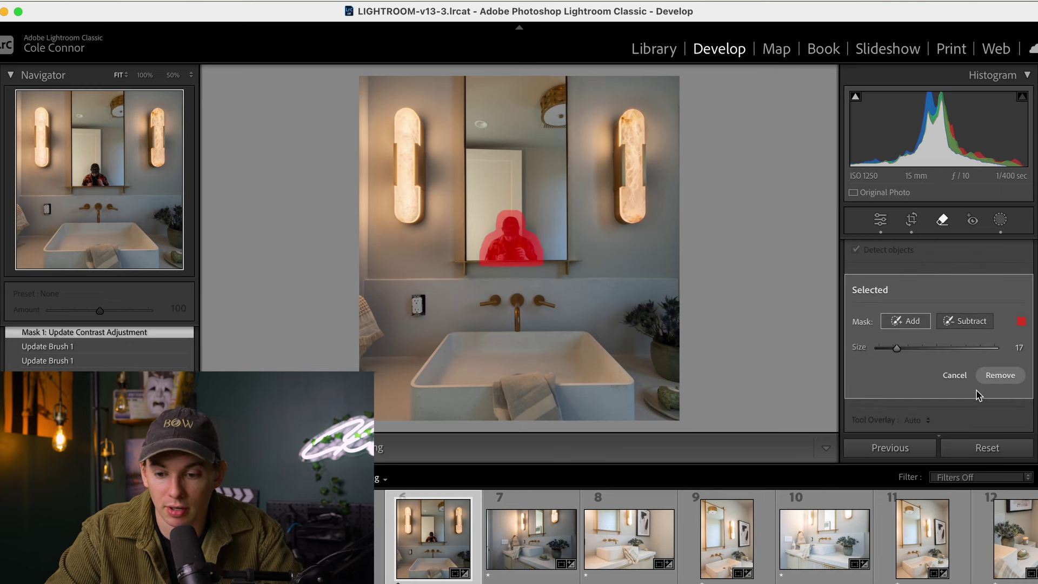
click(1000, 375)
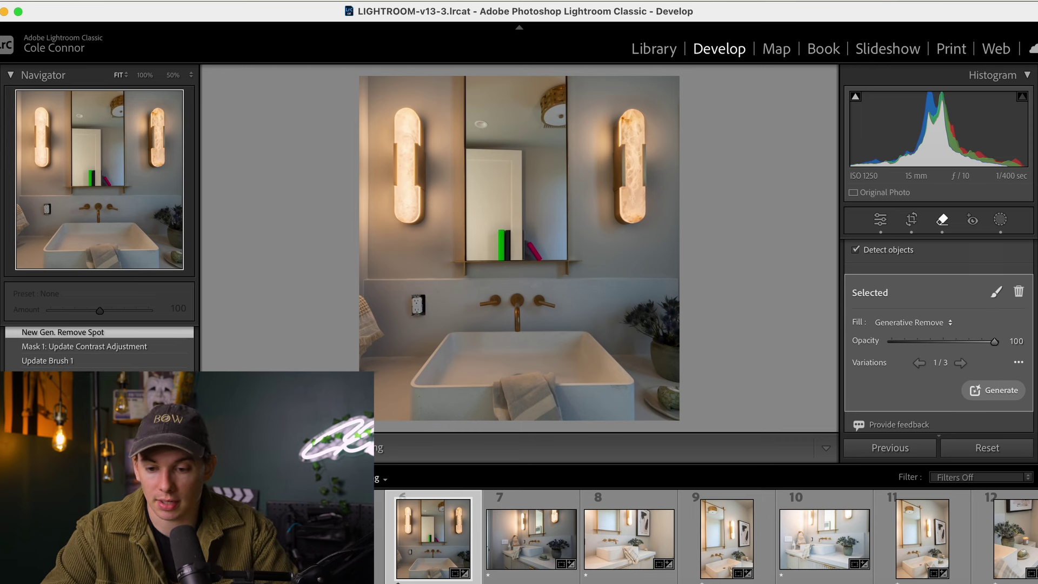
Settle on variation 2 of 3 and regenerate the fill variations.
click(962, 366)
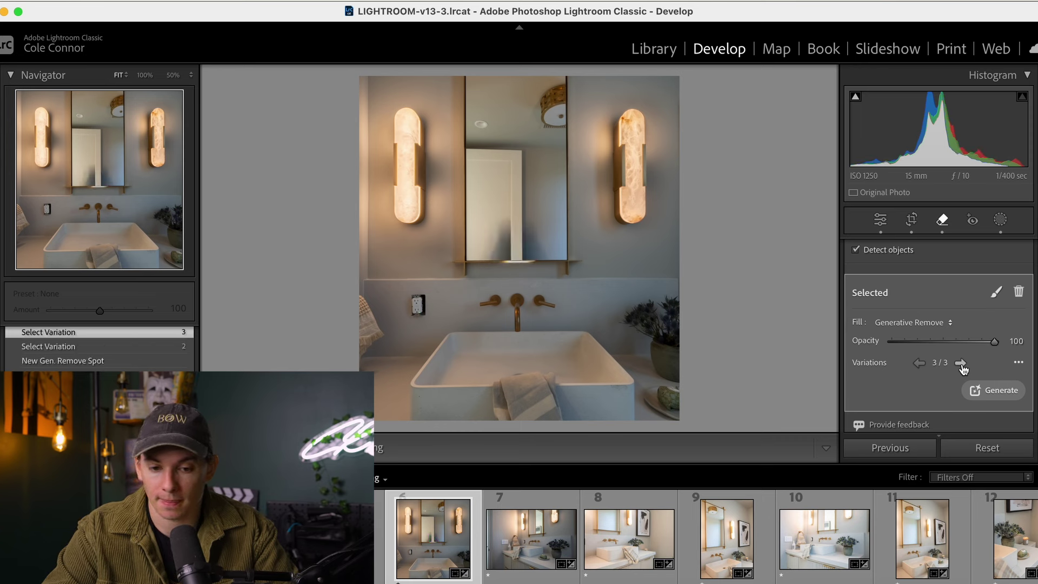
click(920, 364)
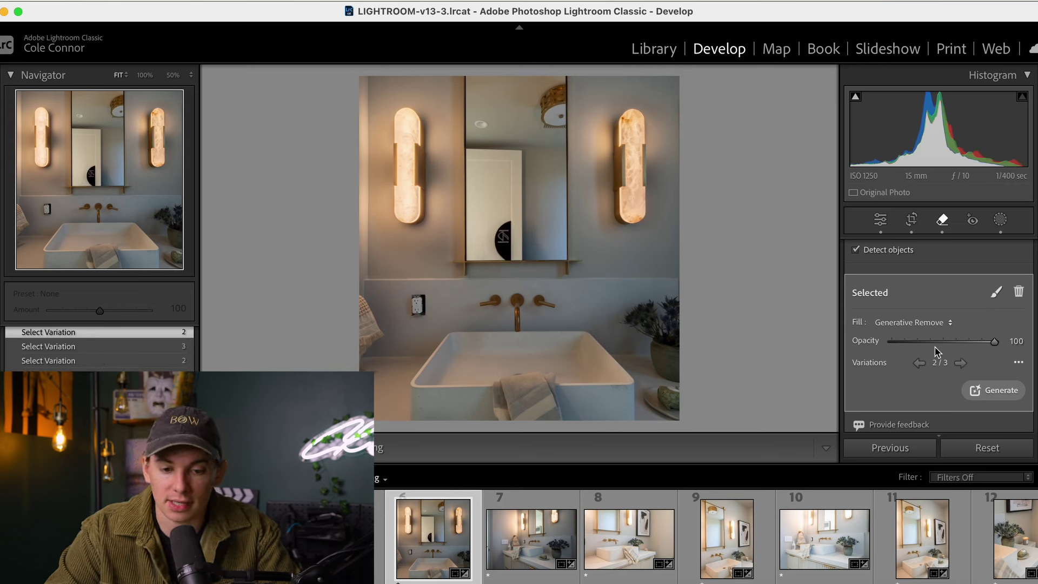
click(988, 392)
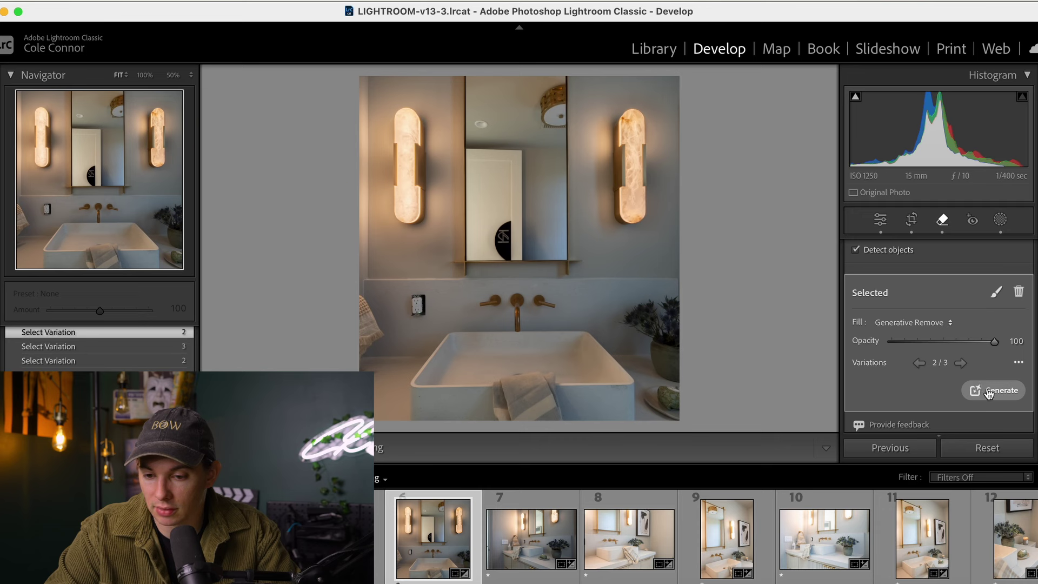
scroll(951, 298, down, 3)
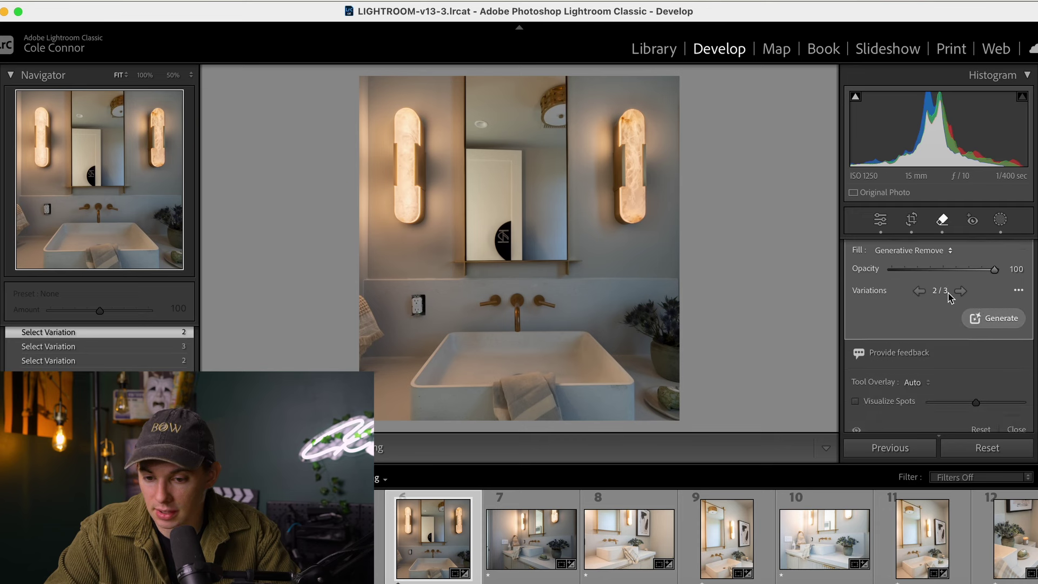
scroll(915, 296, up, 5)
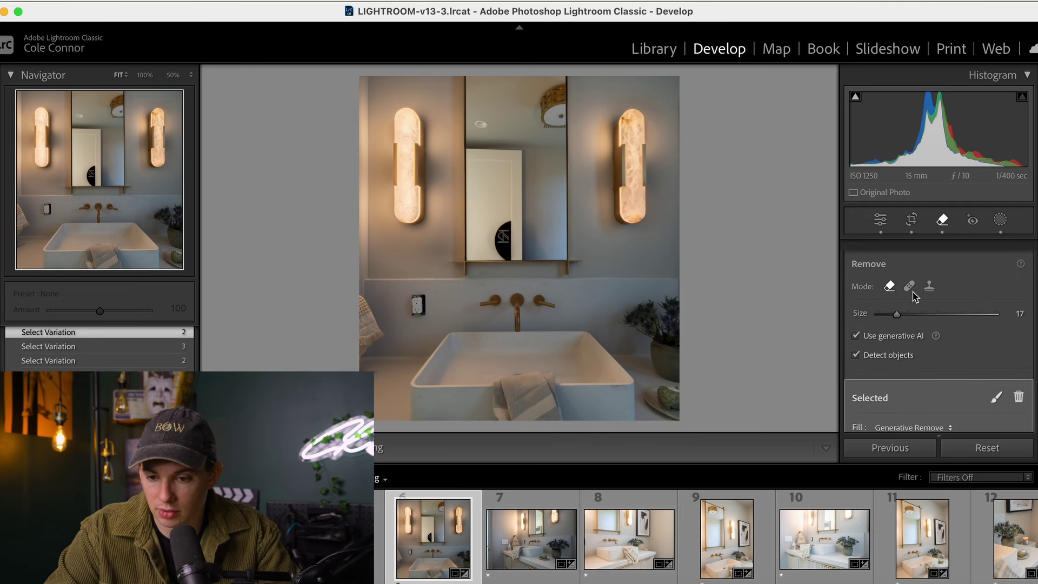
Reopen the Remove tool, erase the dark object left in the mirror, and pick variation 2.
click(942, 221)
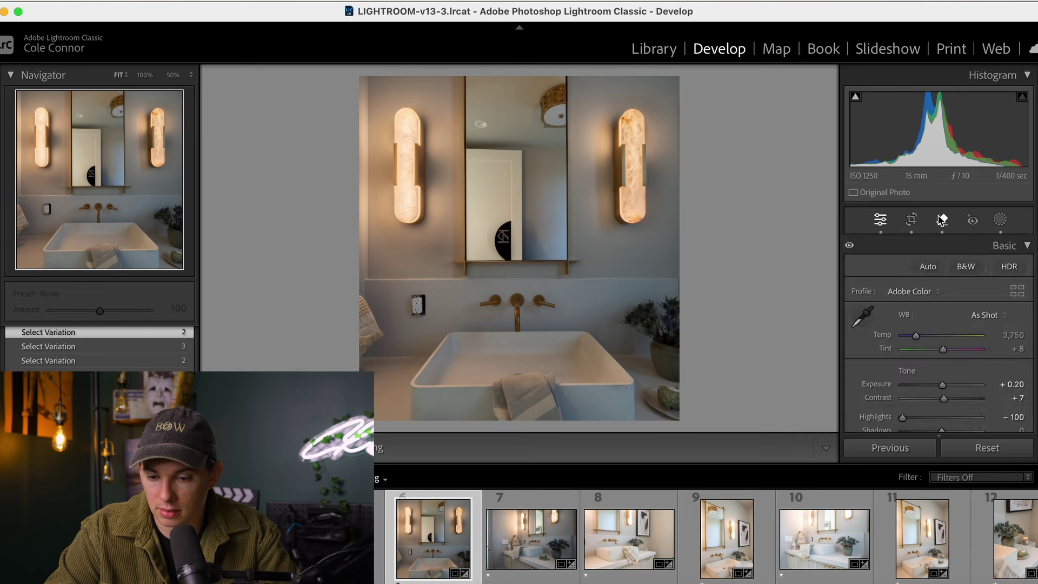
click(943, 220)
scroll(904, 301, down, 2)
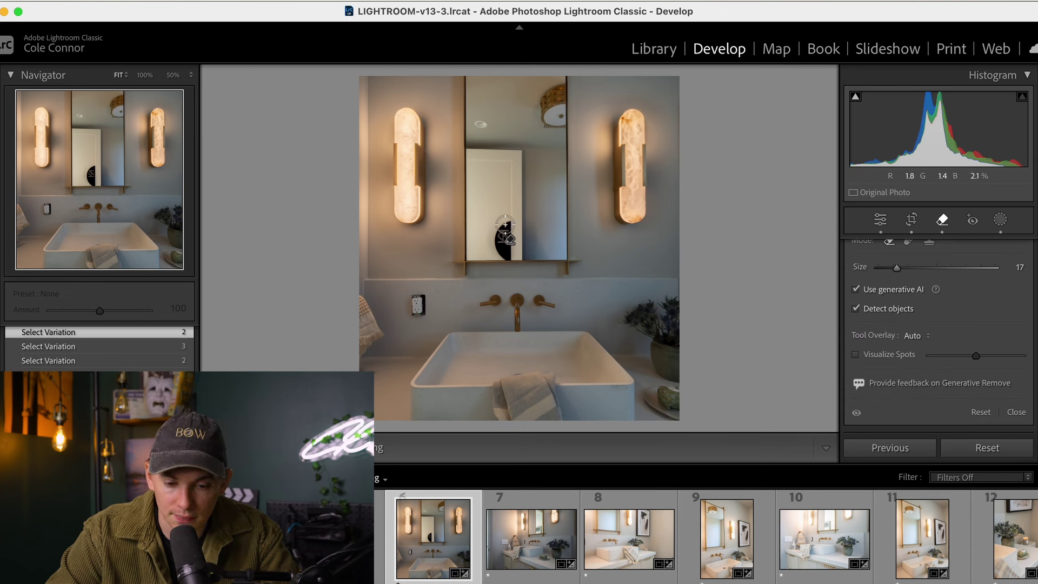
drag(506, 225, 504, 254)
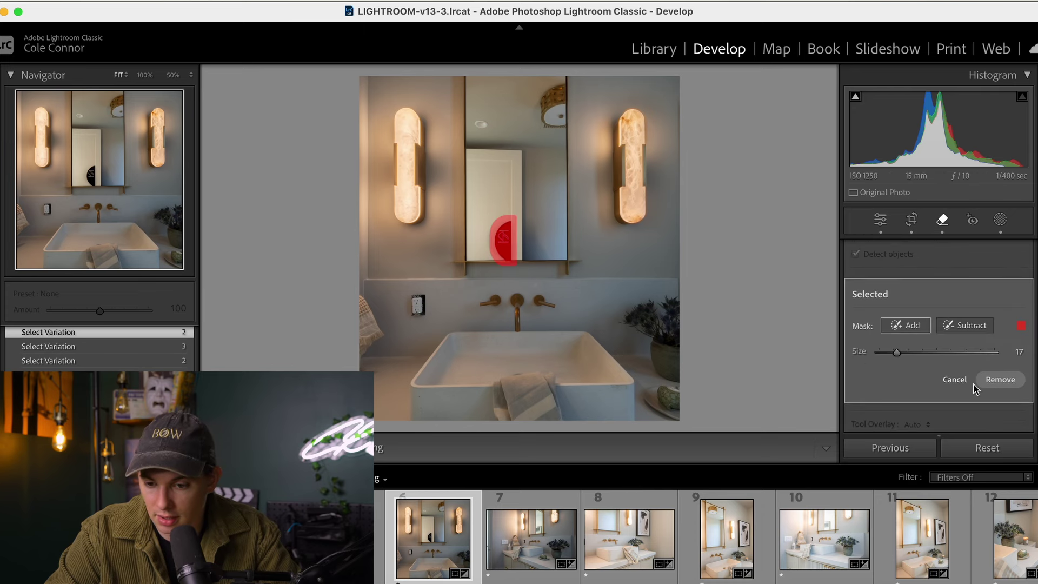
click(1000, 380)
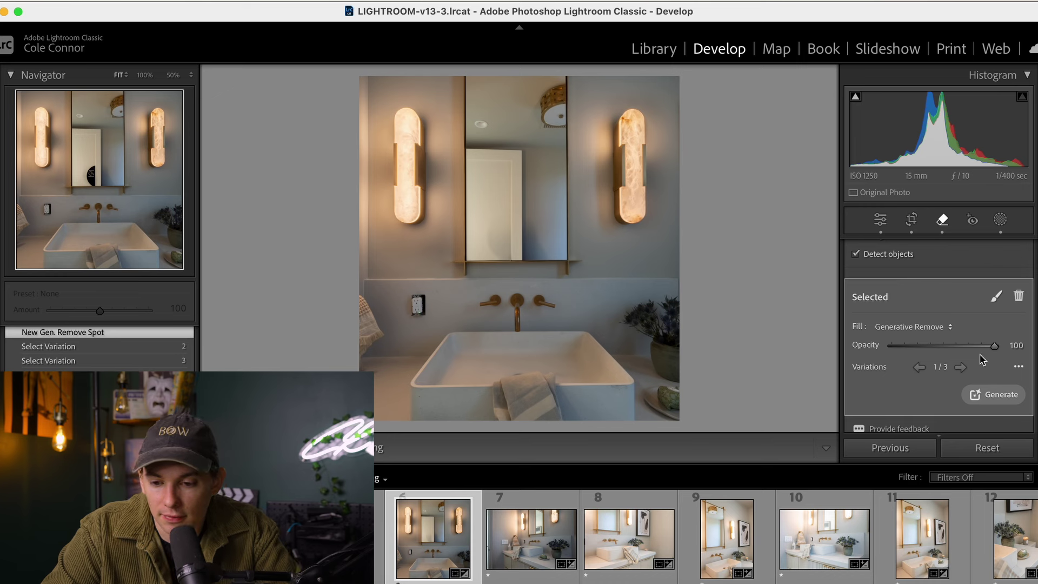
click(960, 368)
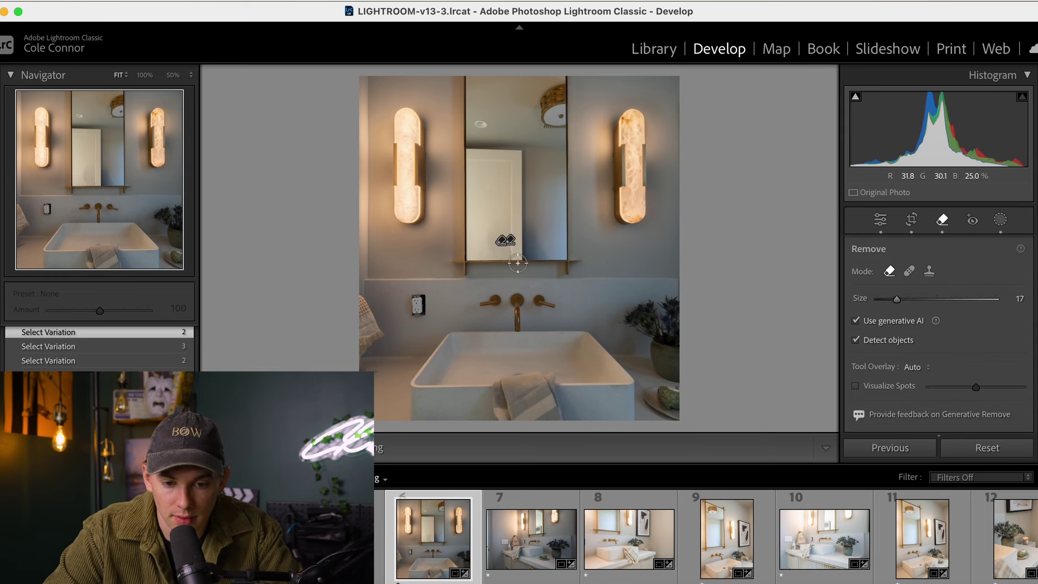
Paint over the remaining leftover spot in the mirror and remove it again.
mouse_move(507, 258)
mouse_down()
mouse_move(487, 243)
mouse_move(495, 217)
mouse_move(503, 222)
mouse_up()
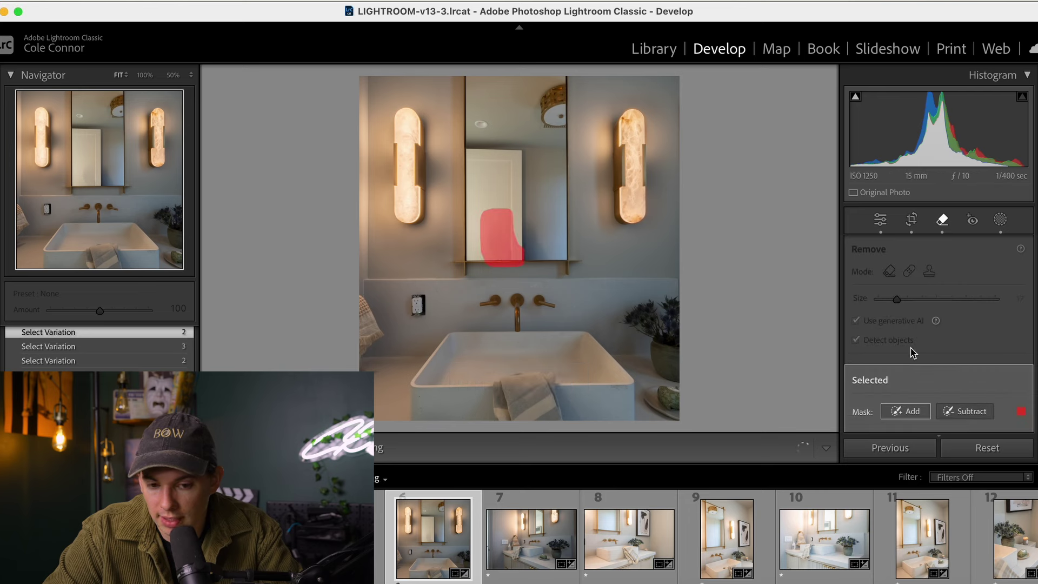
click(1000, 350)
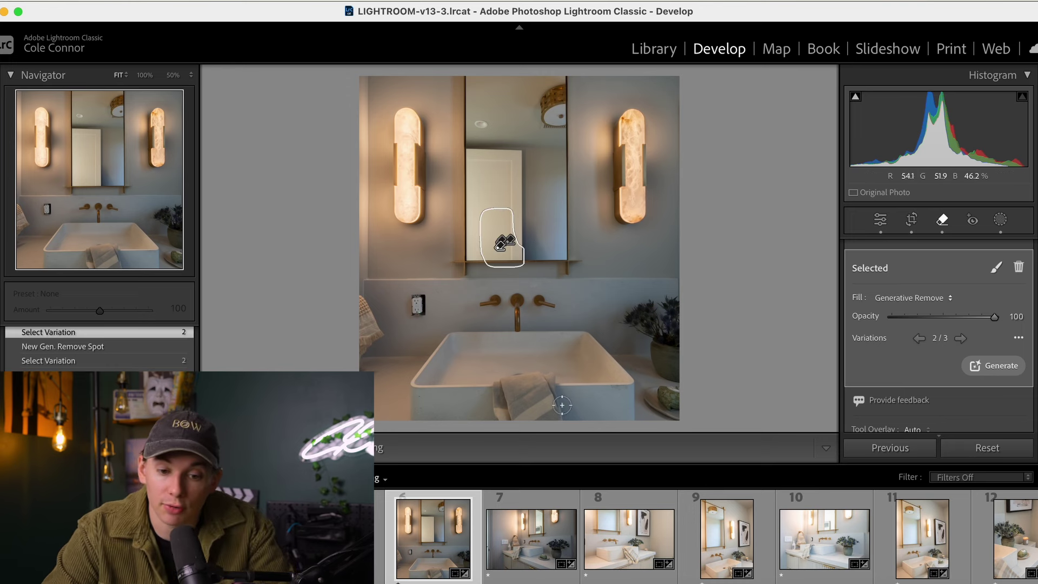
right_click(535, 223)
key(Escape)
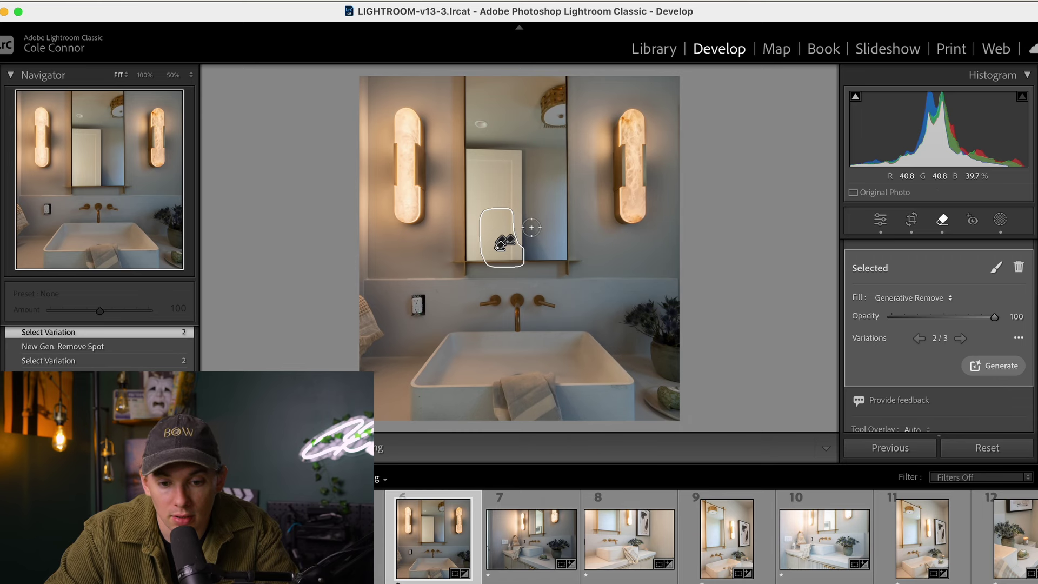
click(535, 249)
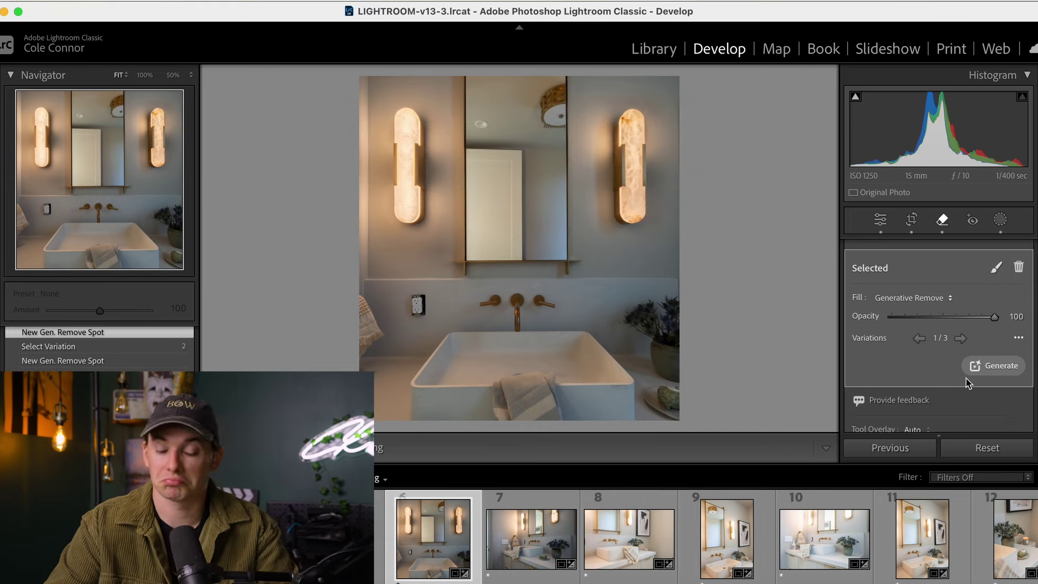
scroll(707, 573, down, 5)
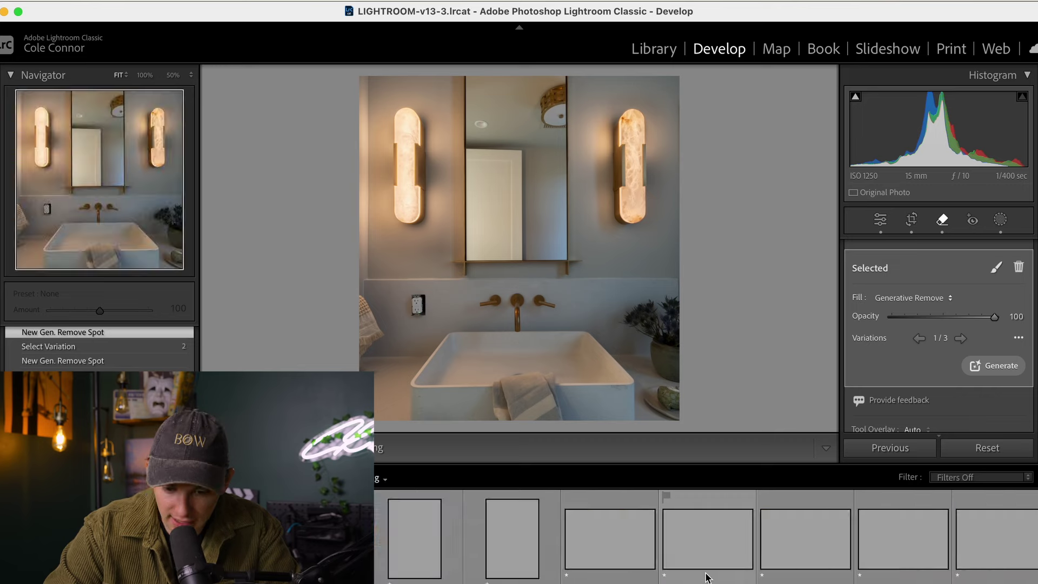
Open parking garage photo 472, mask the silver parked car, and remove it generatively.
scroll(707, 576, down, 5)
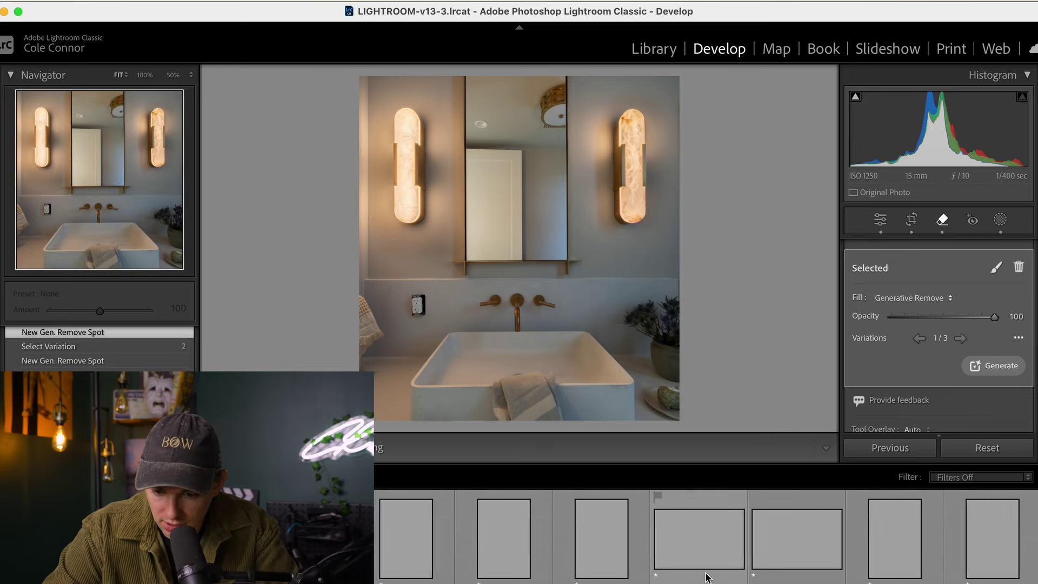
scroll(707, 576, down, 5)
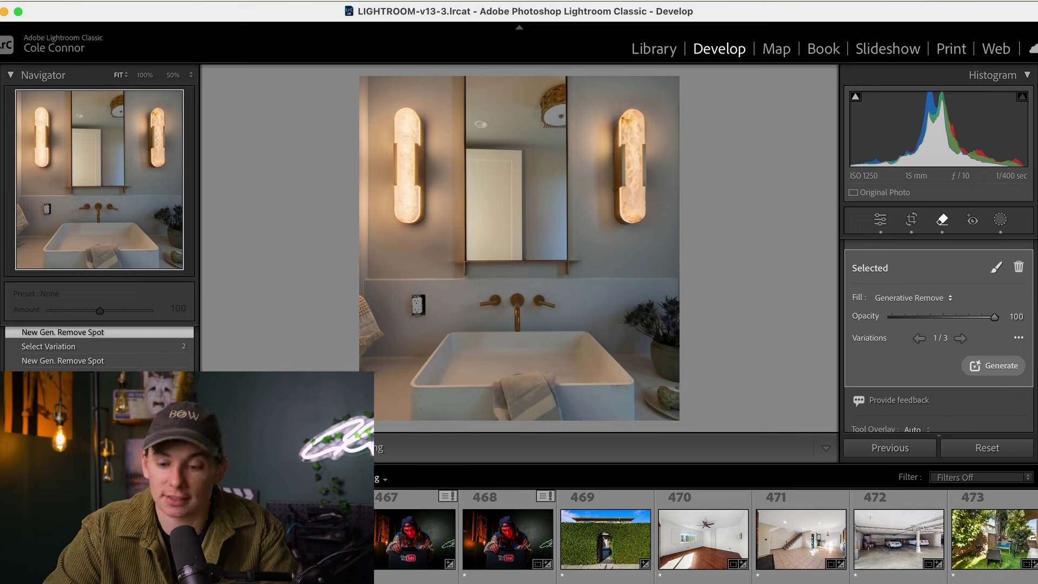
click(899, 539)
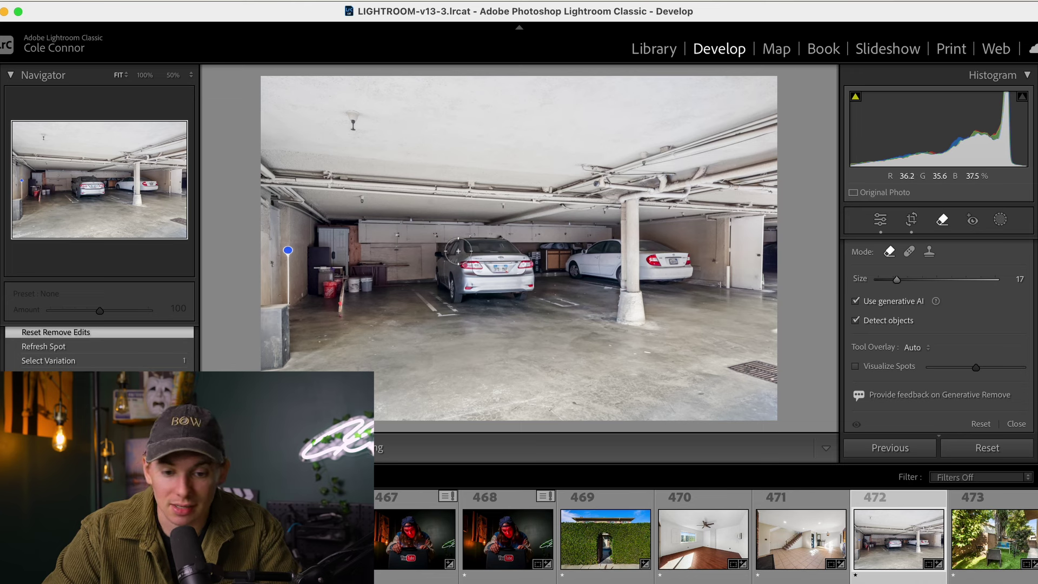
mouse_move(461, 247)
mouse_down()
mouse_move(447, 286)
mouse_move(469, 306)
mouse_move(534, 292)
mouse_move(490, 244)
mouse_move(473, 248)
mouse_up()
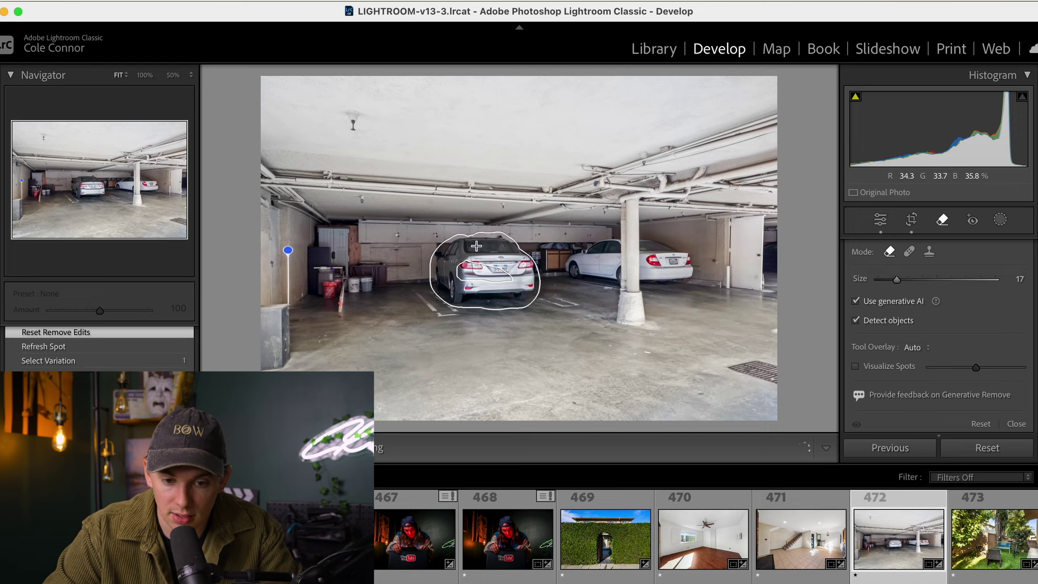
drag(476, 246, 473, 247)
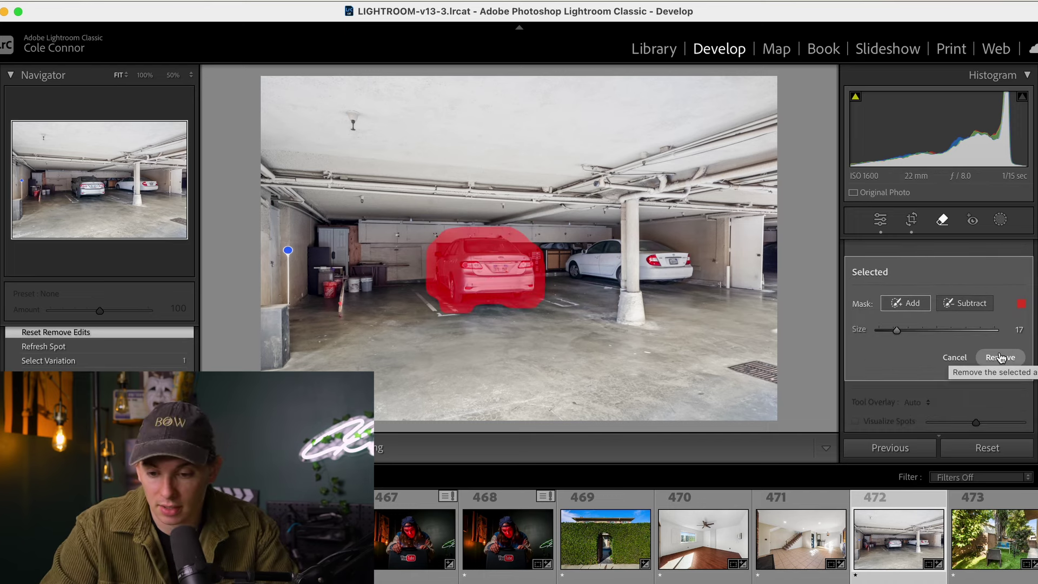
click(1000, 358)
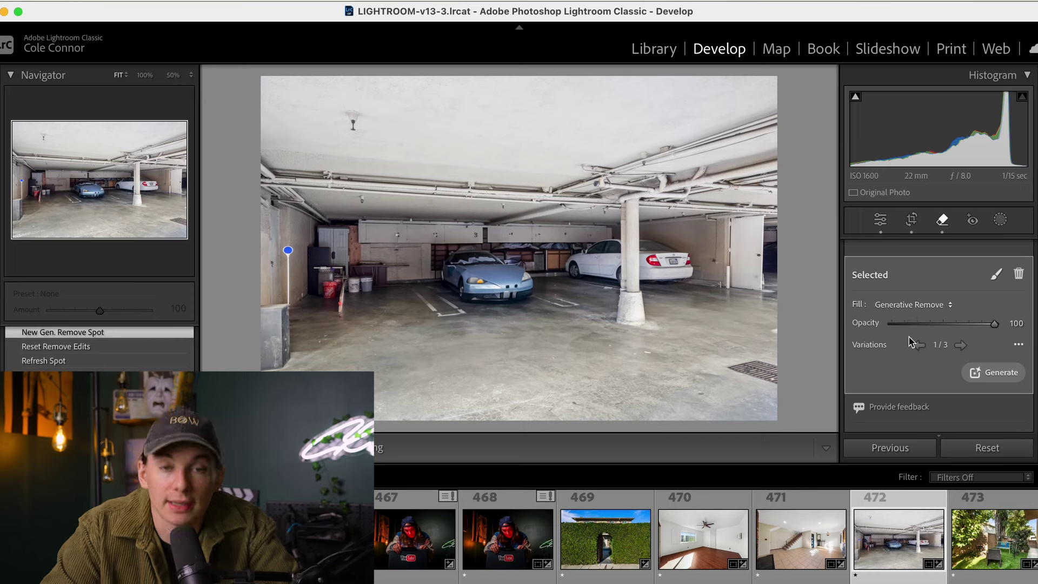
Cycle through the three car-removal variations, ending back on variation 1.
click(961, 345)
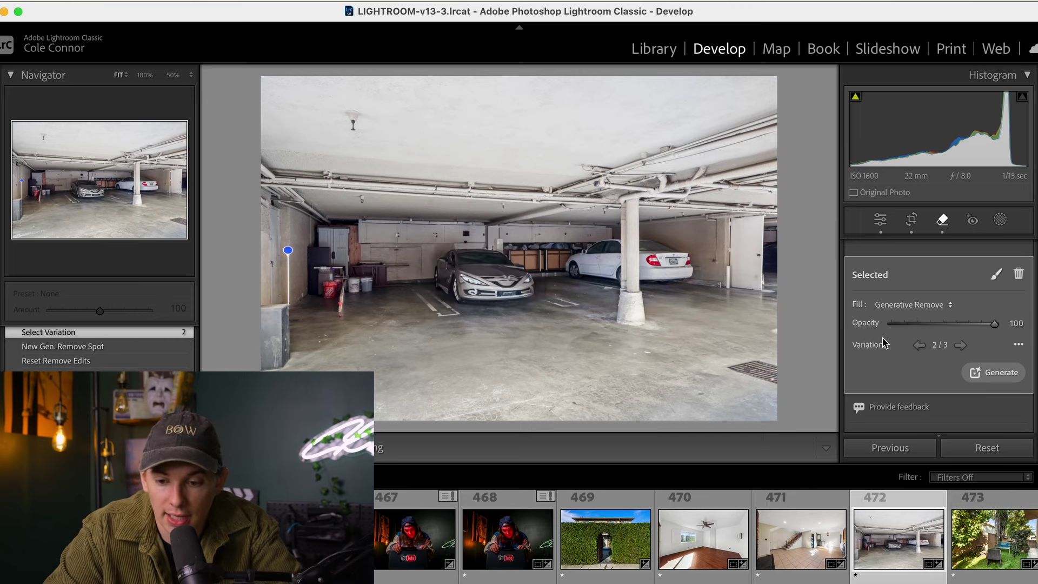
click(920, 345)
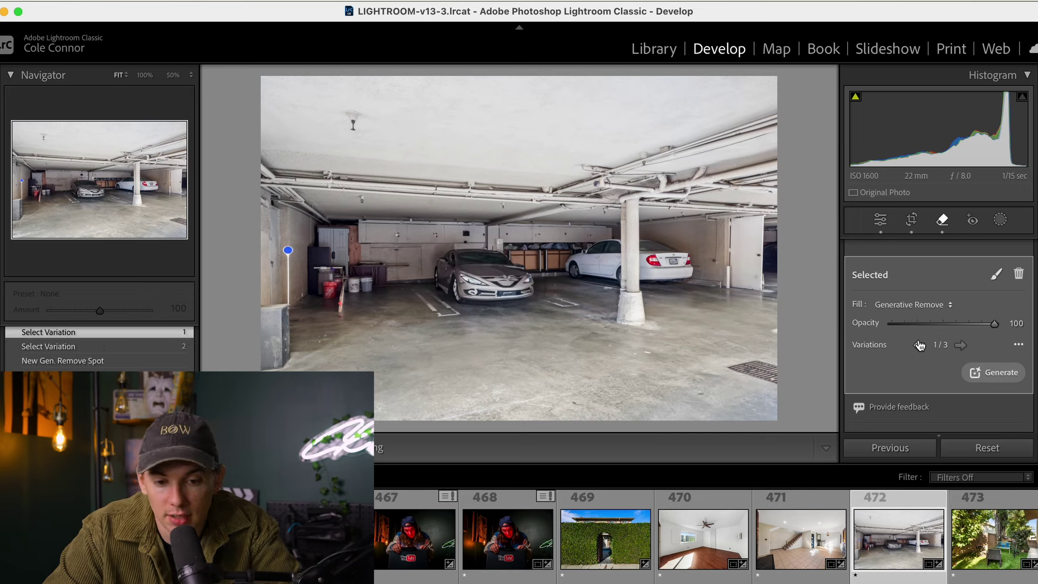
click(960, 345)
click(960, 345)
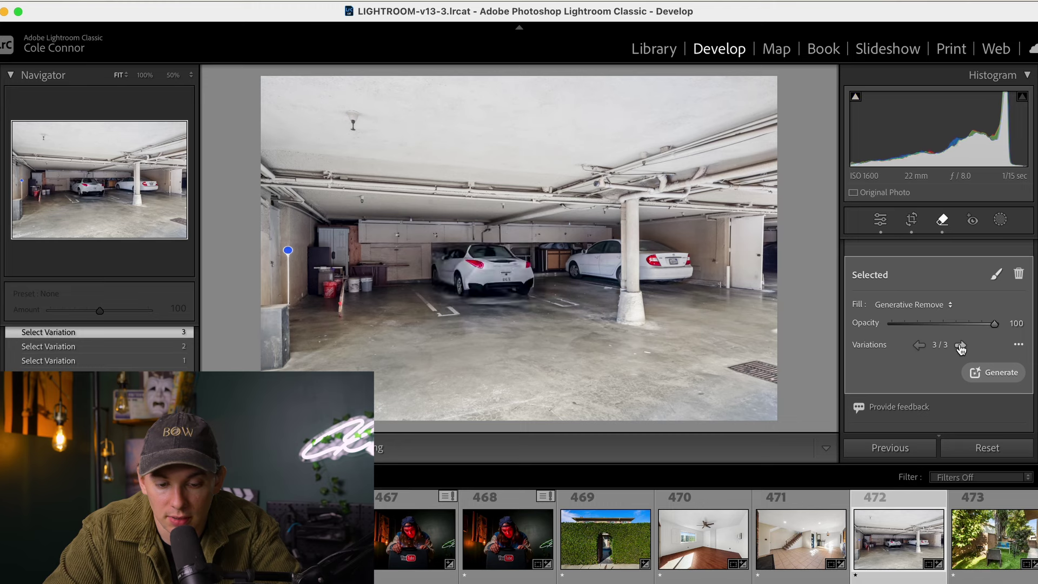
click(919, 345)
click(919, 345)
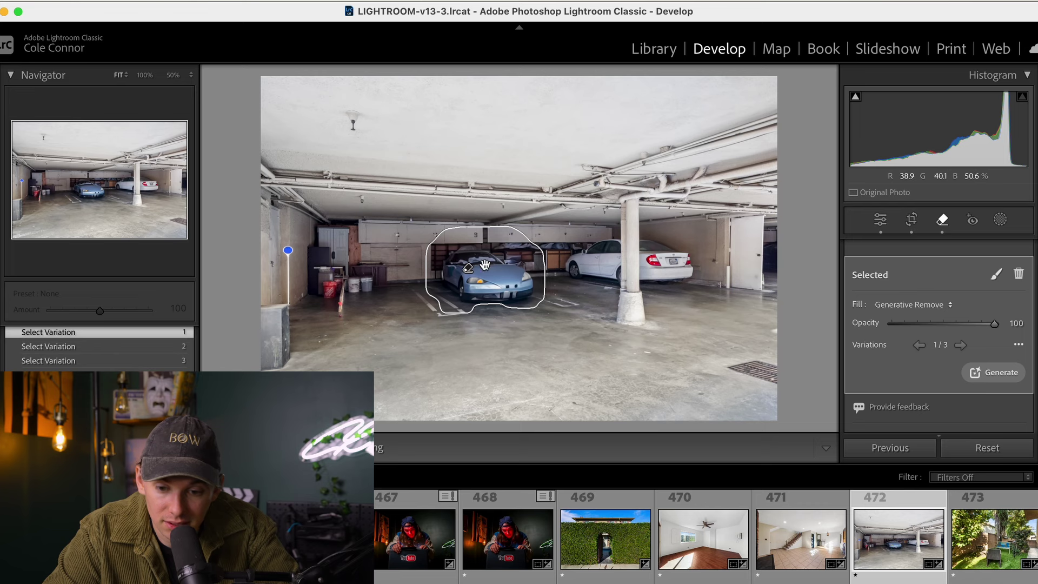
Regenerate the car removal, step back to the silver-sedan variation, then reset the photo's edits.
click(977, 377)
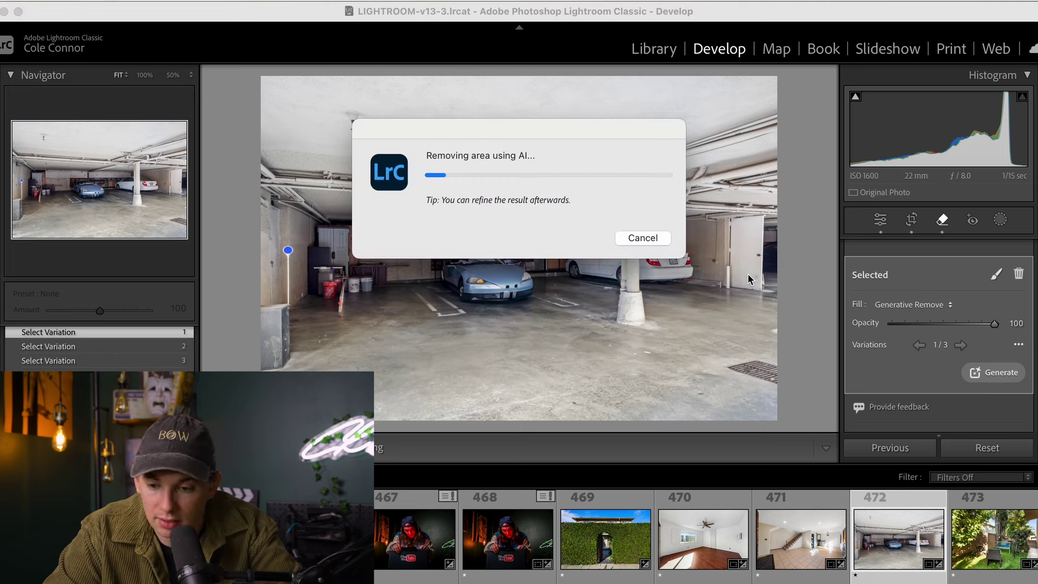
click(962, 345)
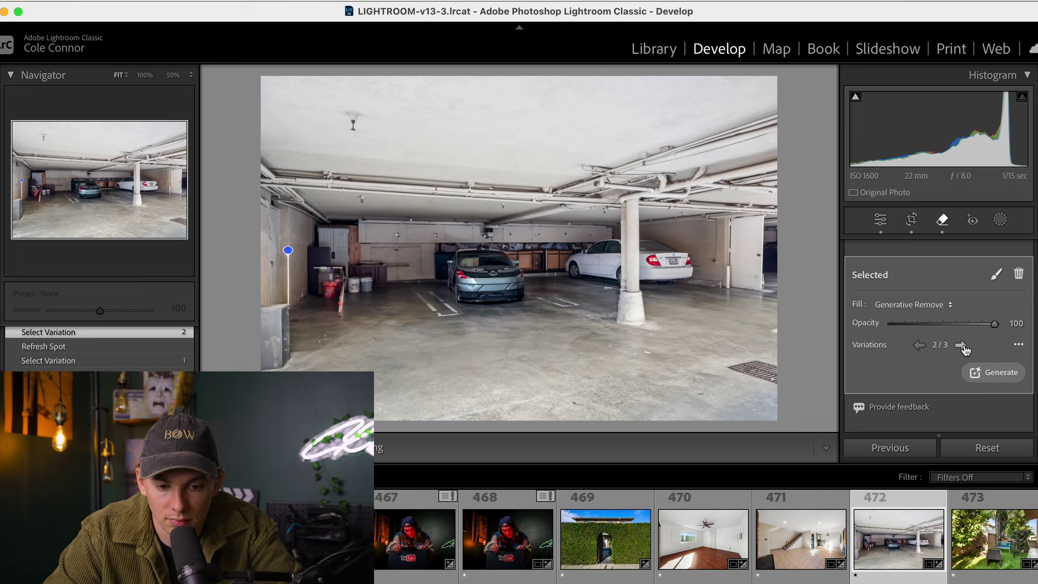
click(961, 345)
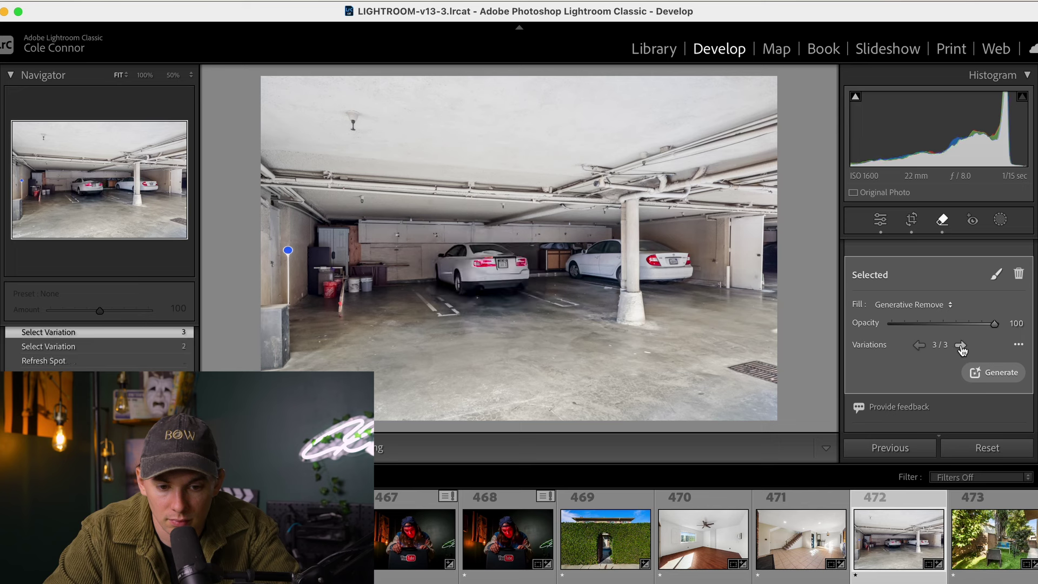
click(919, 345)
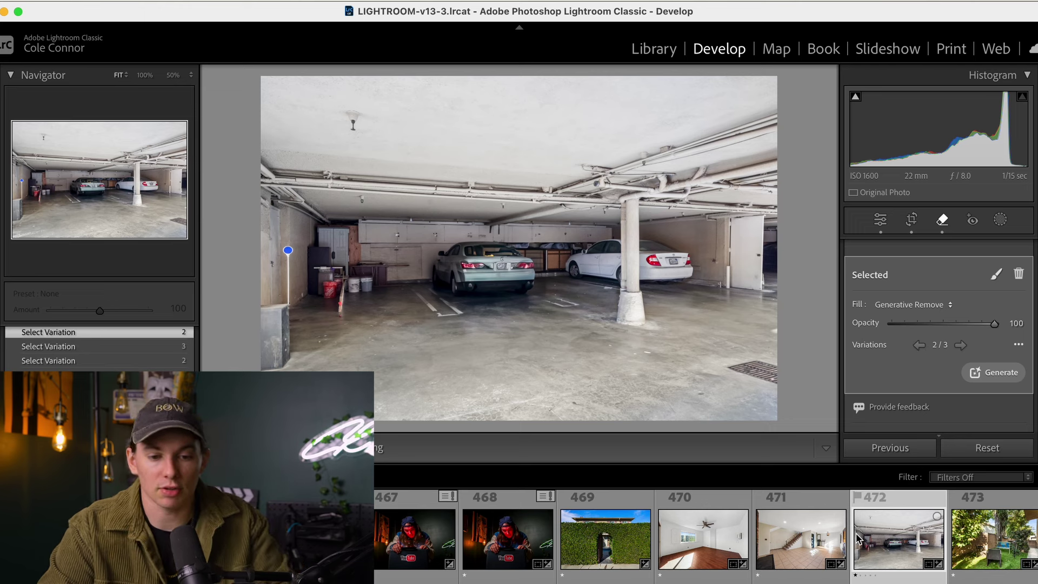
click(987, 452)
Send the garage photo DSC07073.jpg to Adobe Photoshop (Beta) and maximize its window.
right_click(893, 554)
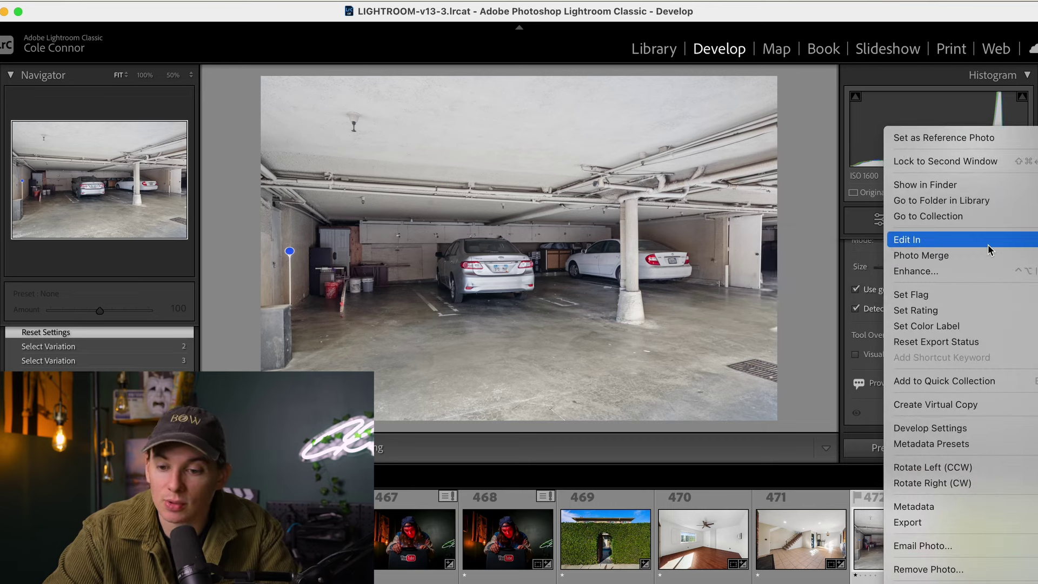
mouse_move(991, 242)
click(816, 240)
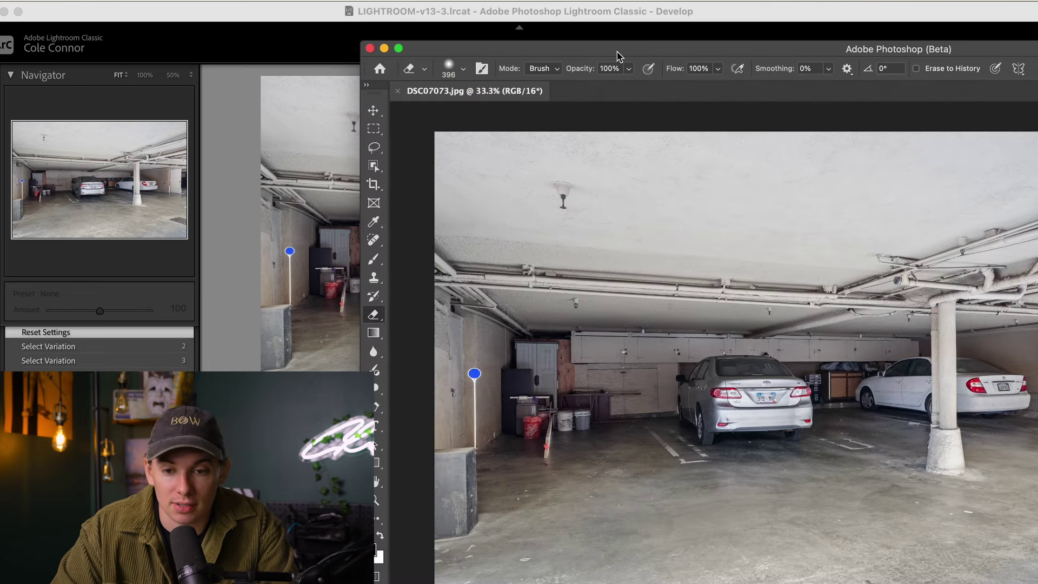
double_click(618, 51)
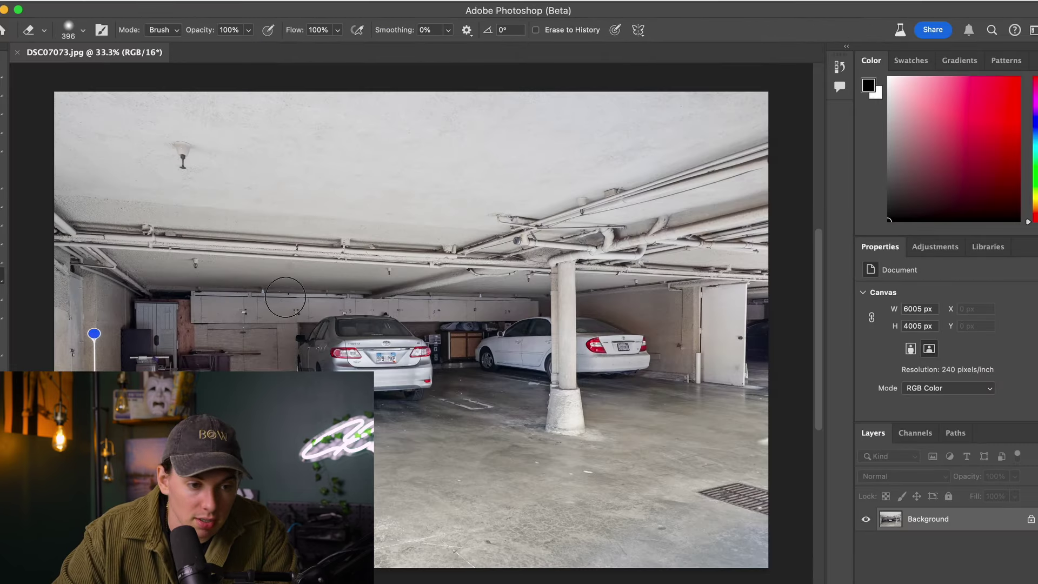
Lasso around the silver car and generate a fill over it.
click(1, 112)
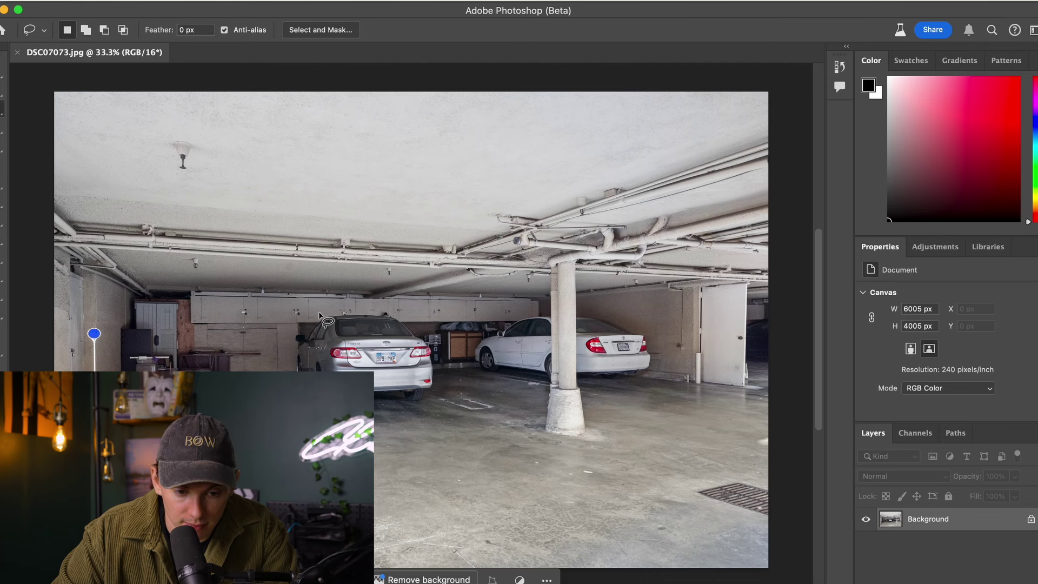
drag(319, 314, 288, 350)
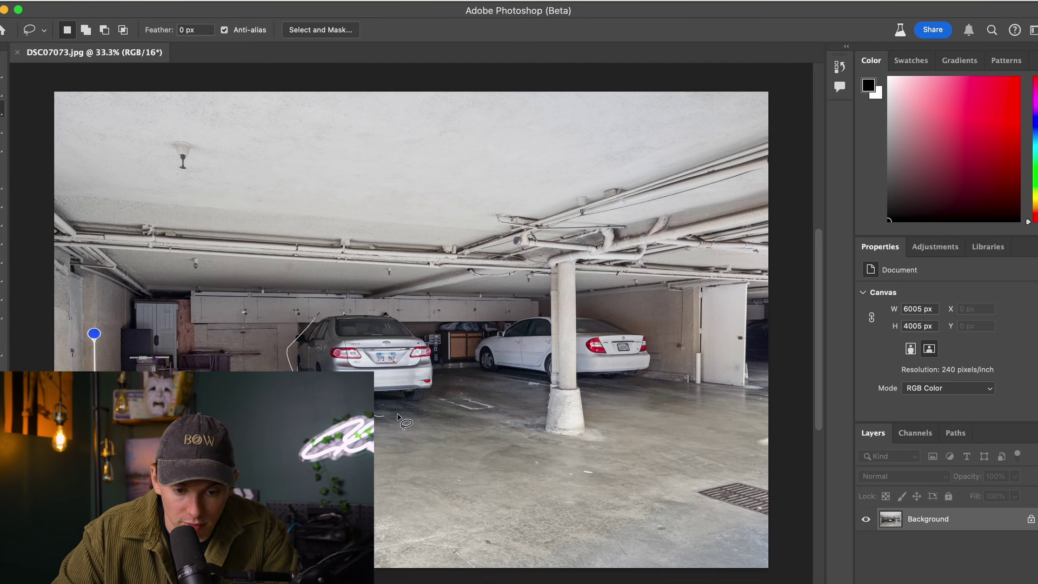
drag(322, 315, 319, 314)
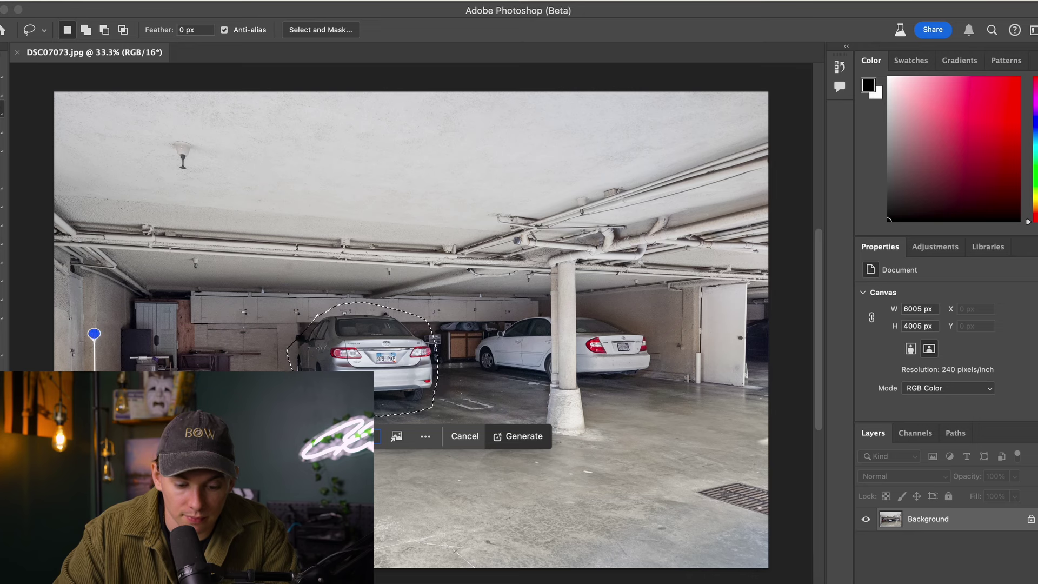
click(518, 436)
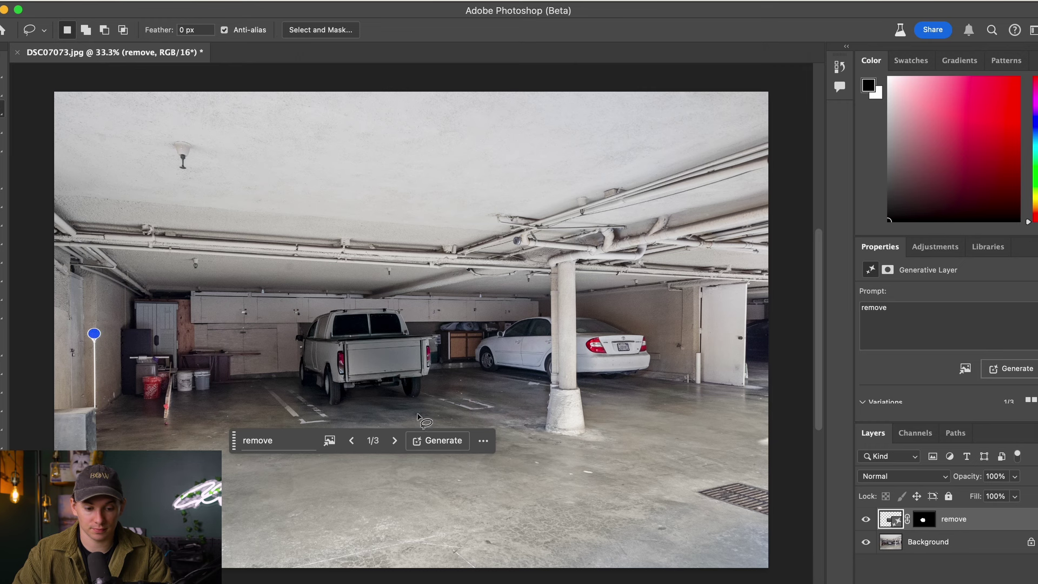
Cycle the fill variations and keep 2/3, the enclosed trailer.
click(396, 441)
click(396, 440)
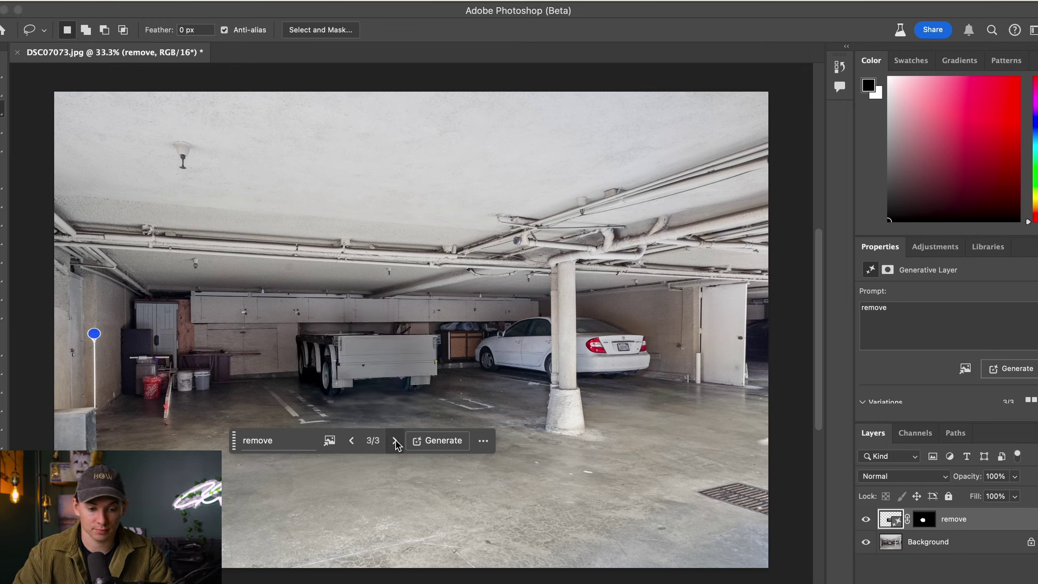
click(352, 441)
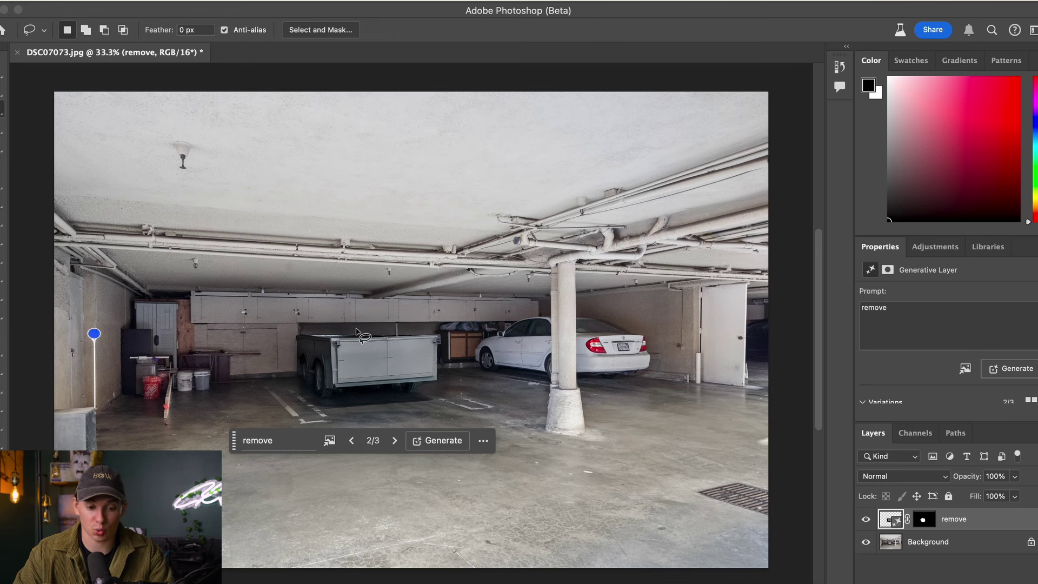
drag(357, 330, 297, 328)
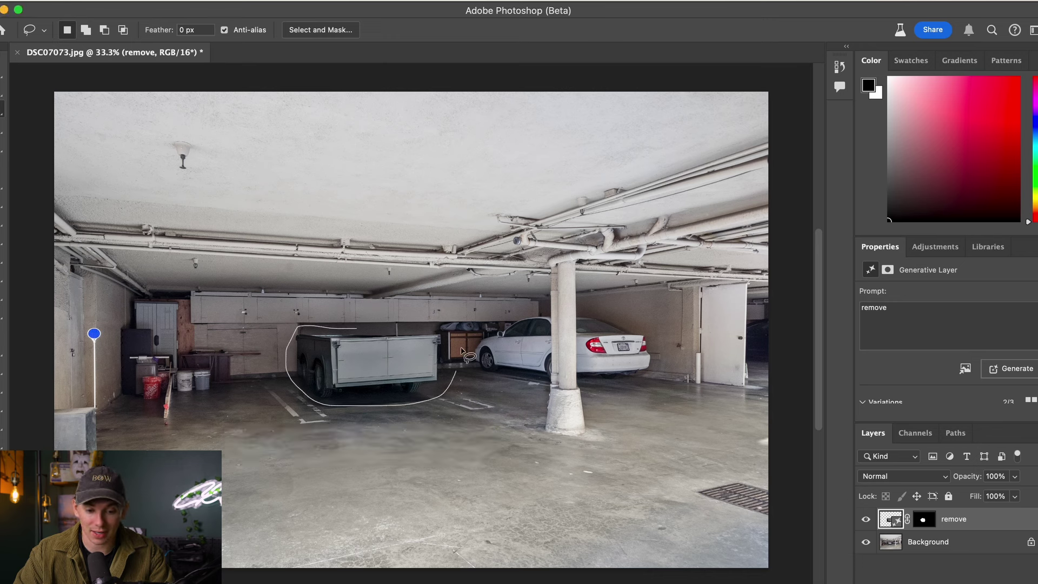
Select the trailer and run Generative Fill with the prompt 'remove object'.
drag(359, 324, 359, 324)
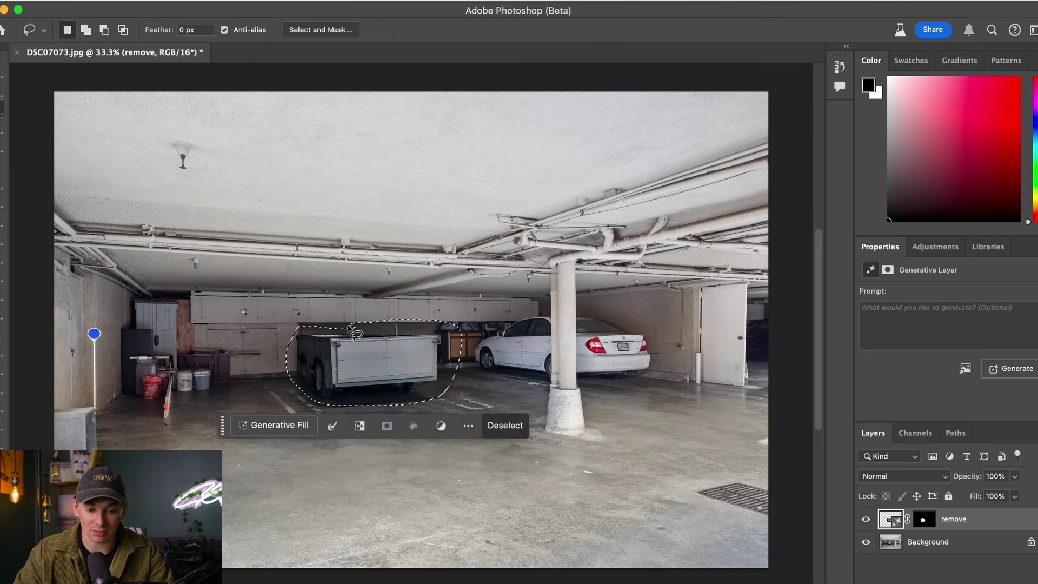
click(306, 426)
text(remove)
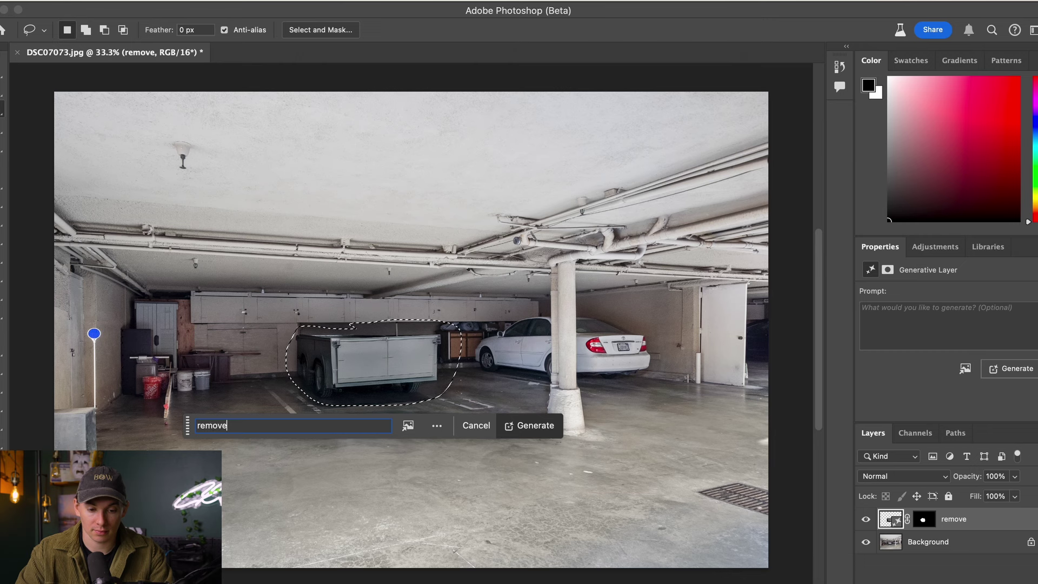
text( object)
key(Return)
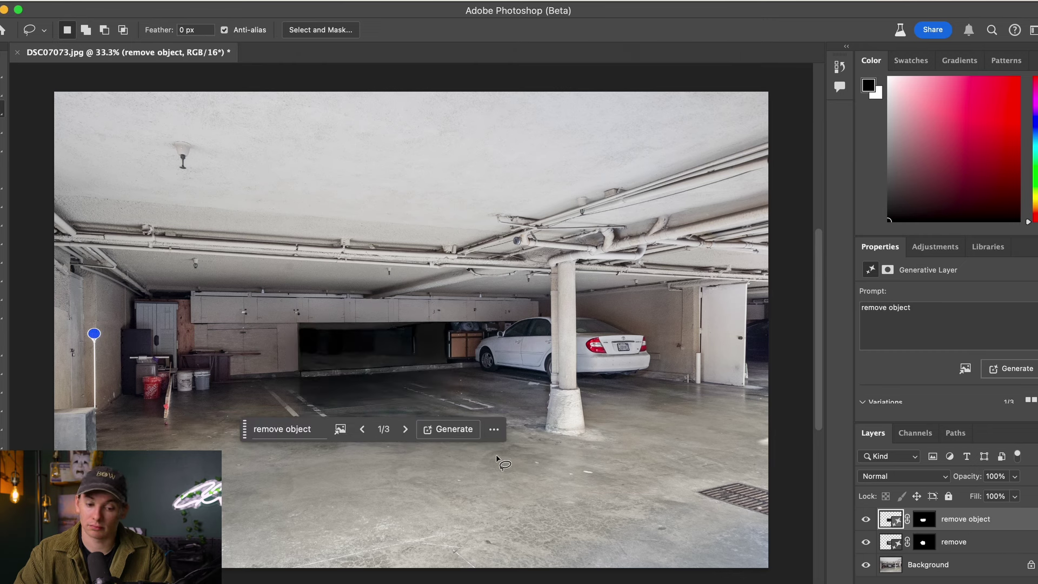
Cycle variations back to 1/3, the empty parking bay, then return to Lightroom Classic.
click(405, 429)
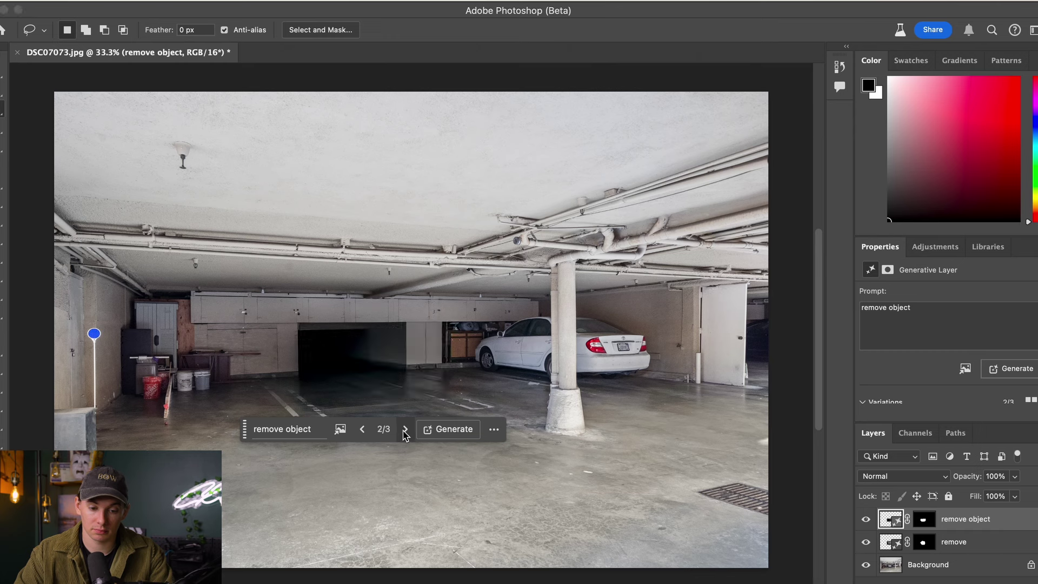
click(405, 430)
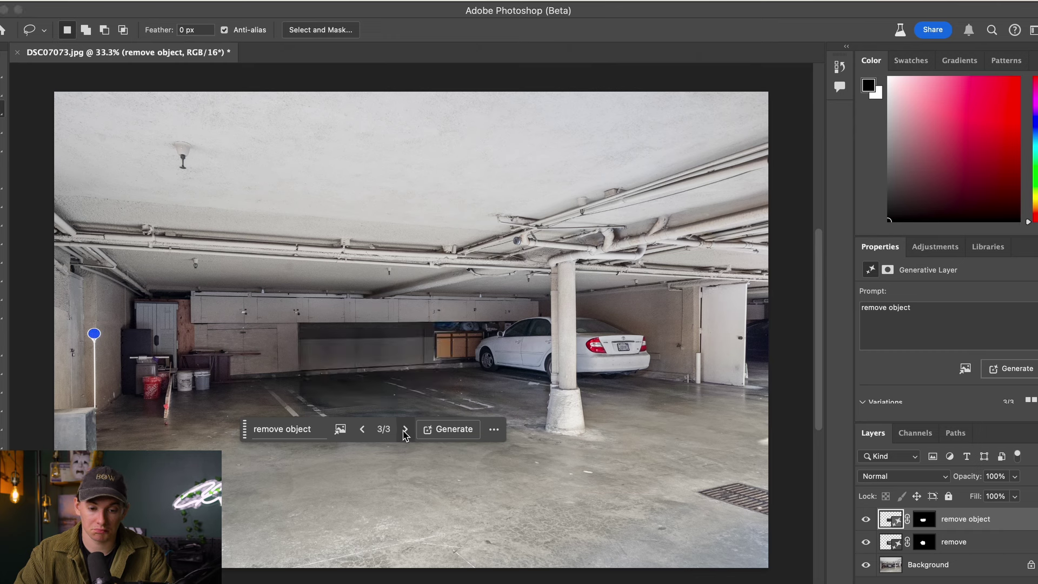
click(360, 430)
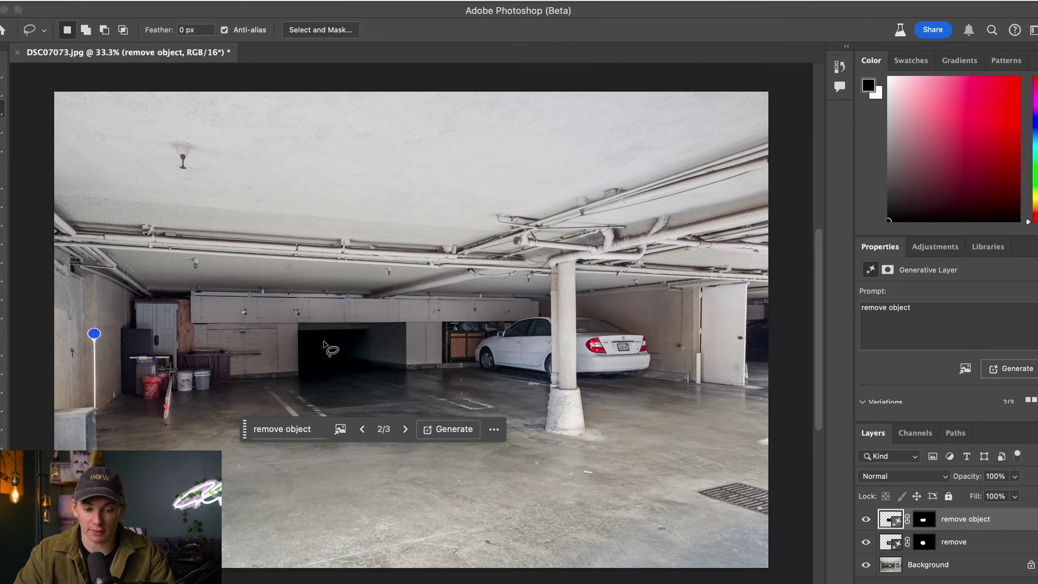
click(360, 430)
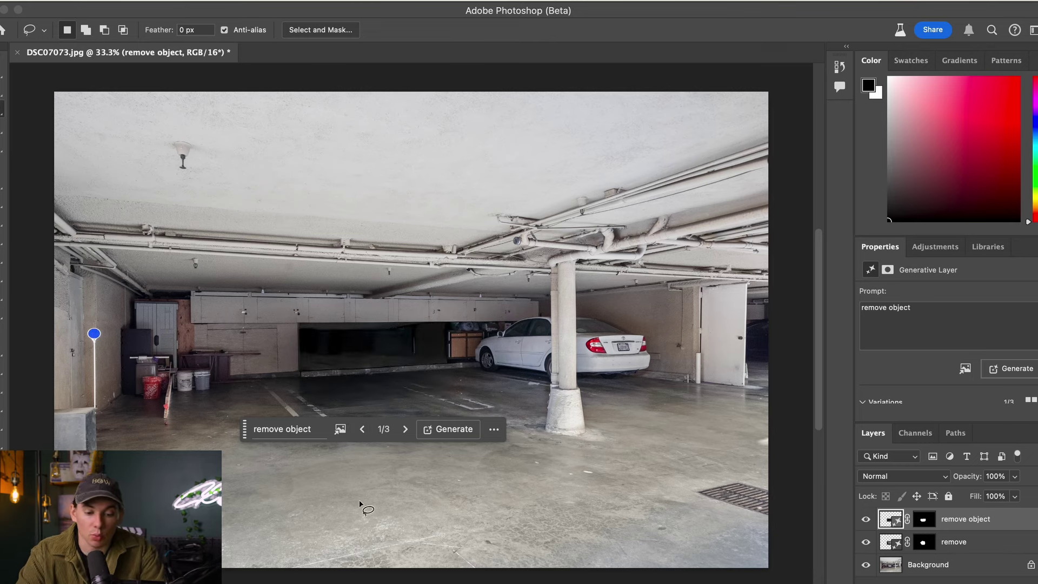
click(525, 582)
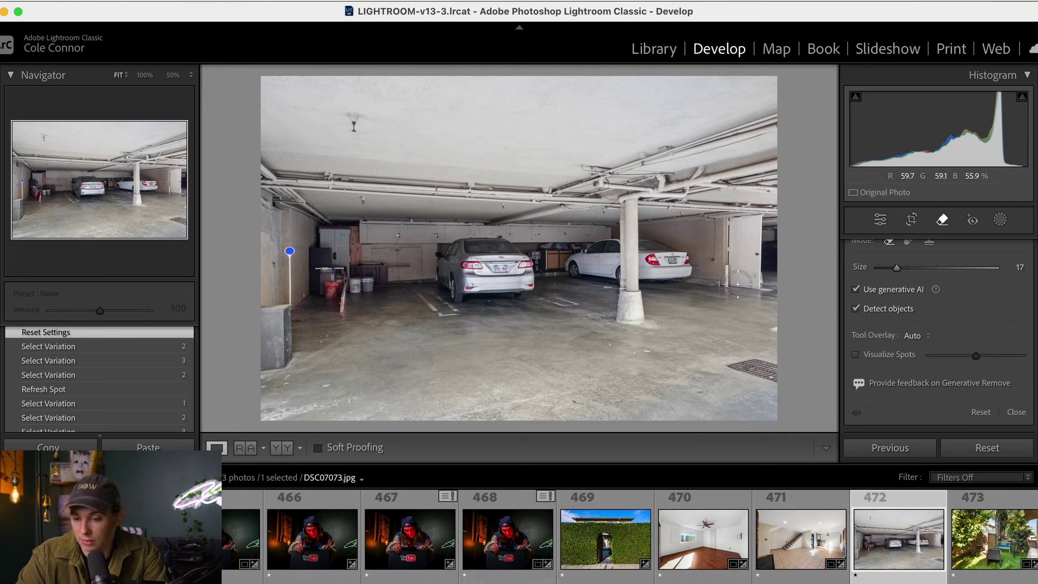
Scroll the Remove panel up to show its header and Mode row.
scroll(943, 299, up, 2)
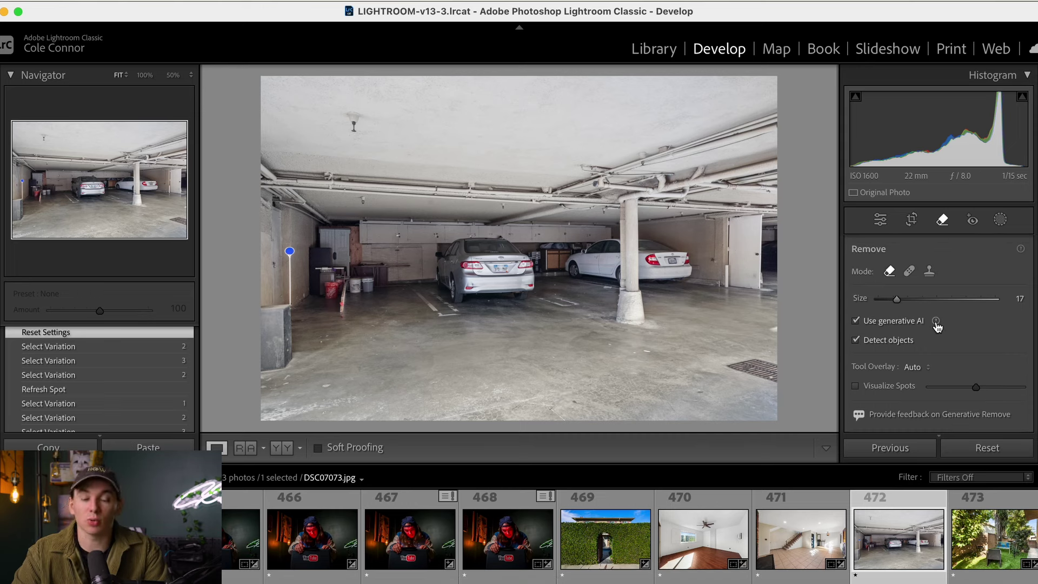